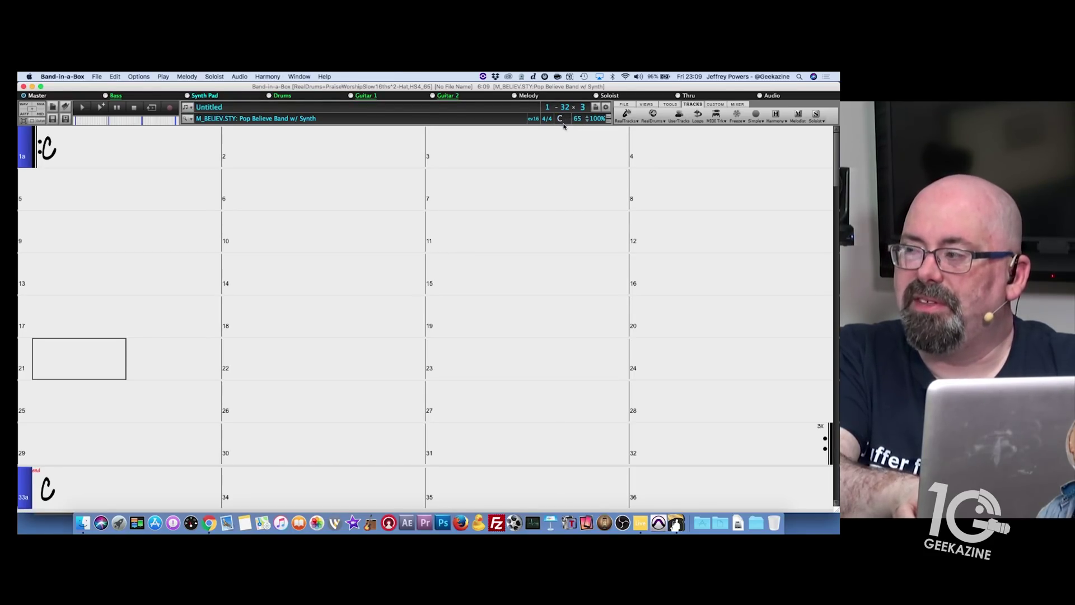
# - End the song at bar 12 and set it to play 1 chorus instead of 3
pyautogui.click(565, 108)
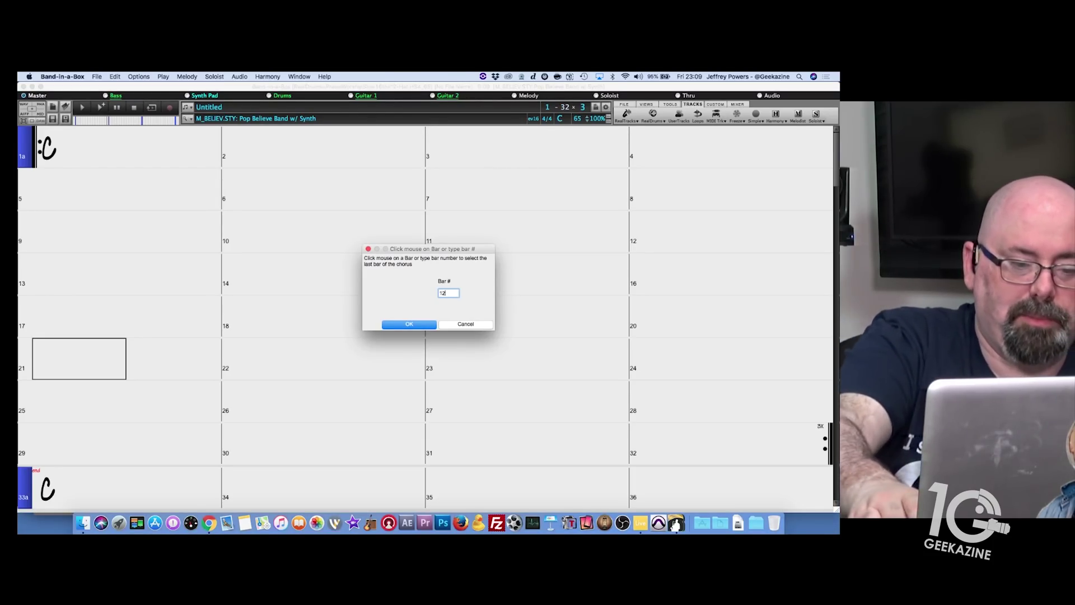
pyautogui.press('Return')
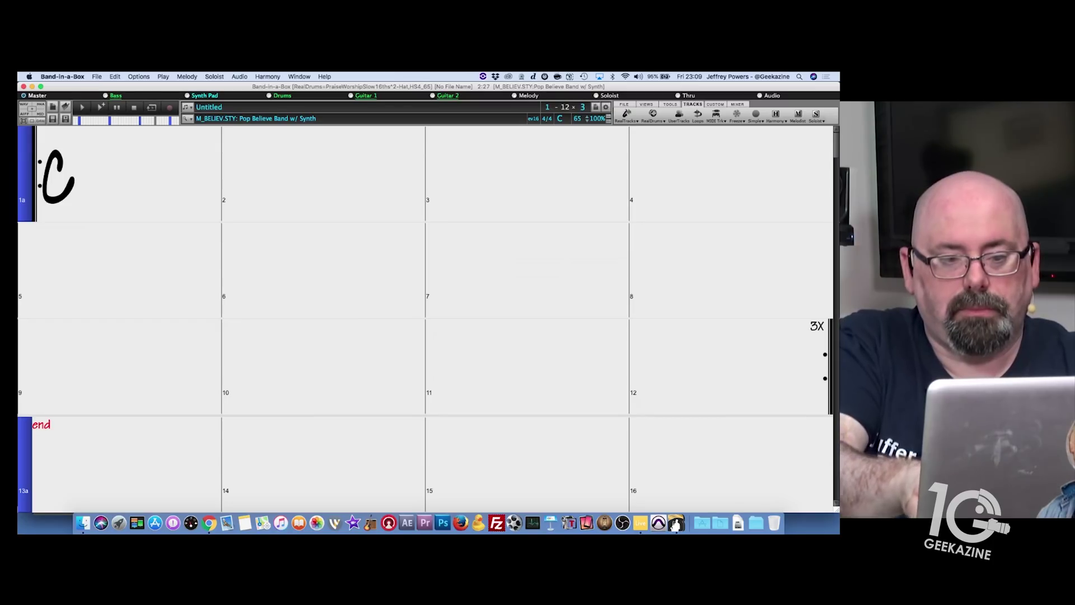
pyautogui.click(585, 107)
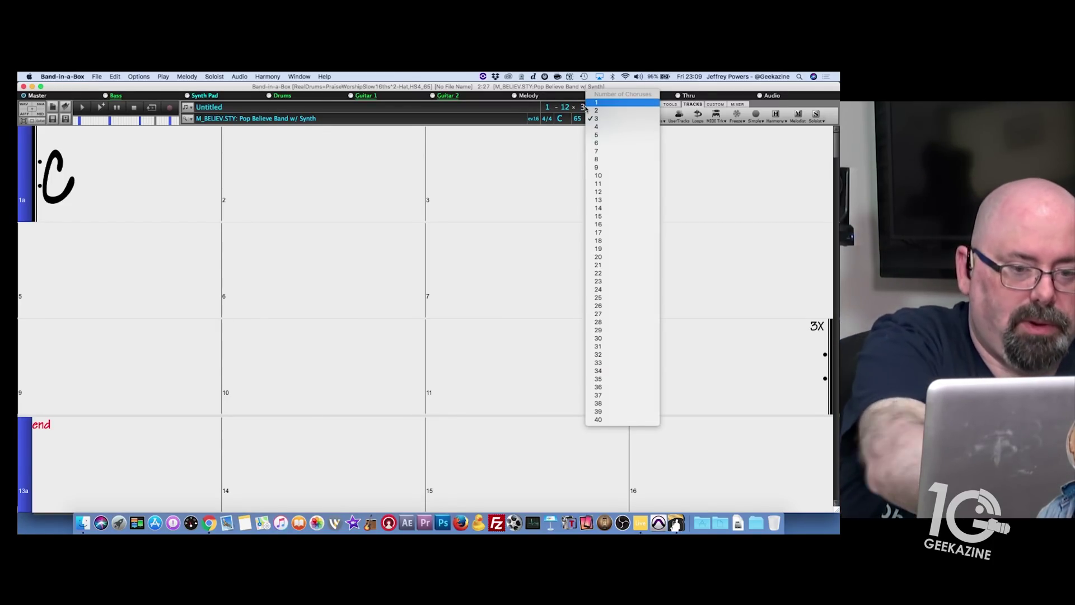
pyautogui.click(586, 105)
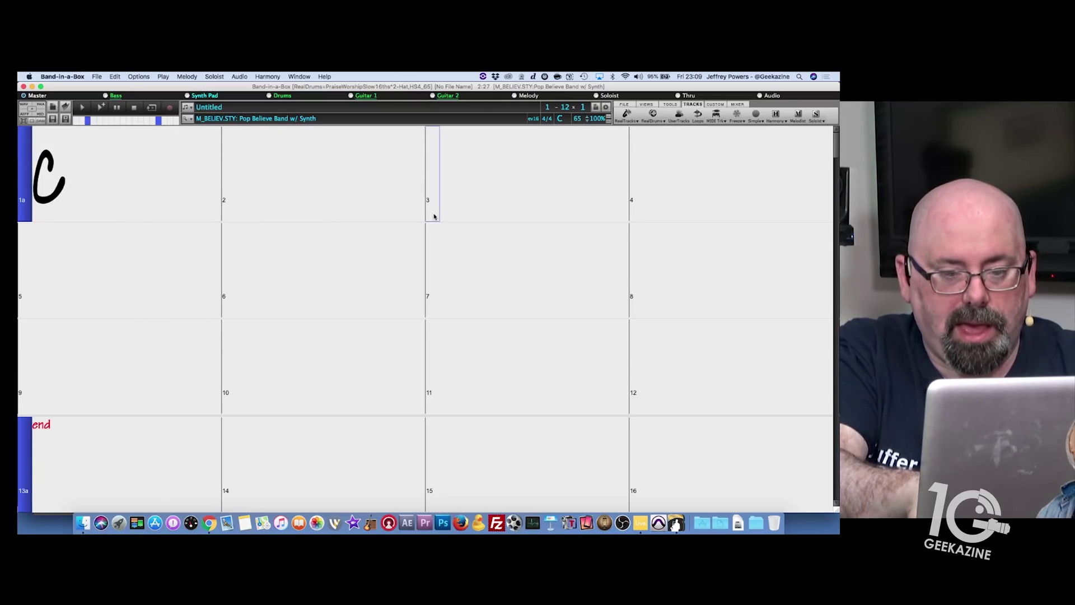
pyautogui.click(54, 194)
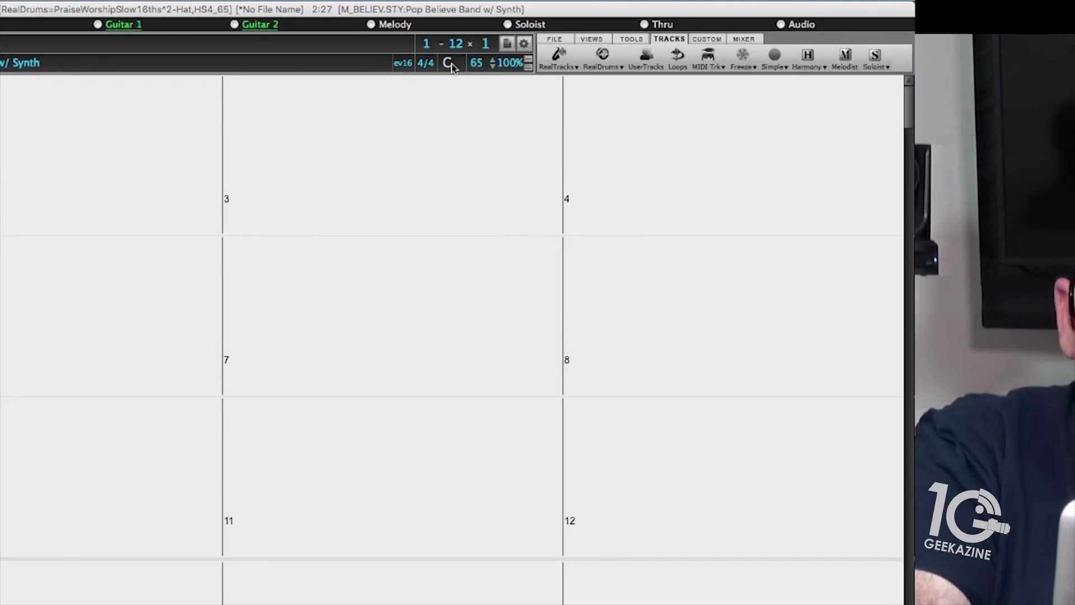
# - Transpose the song to A and enter D in bar 5 and A in bar 7
pyautogui.click(561, 120)
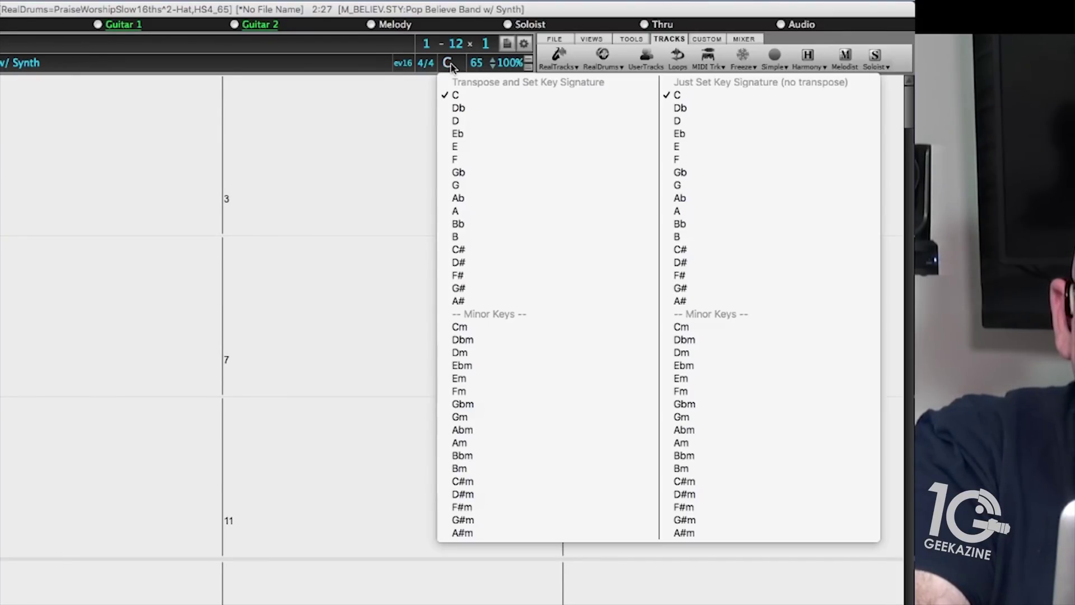
pyautogui.click(460, 211)
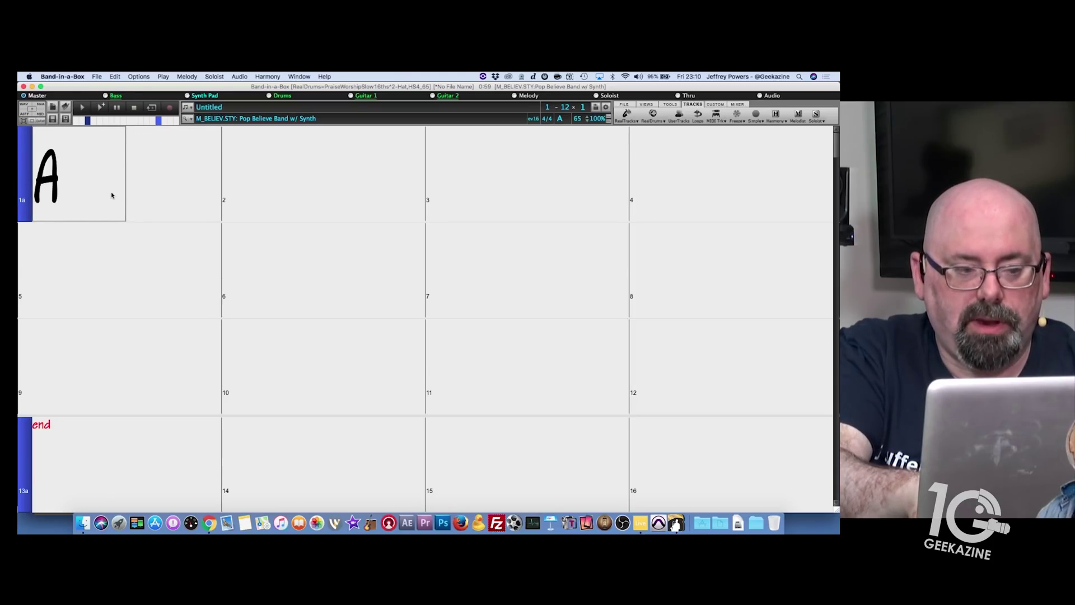
pyautogui.click(65, 271)
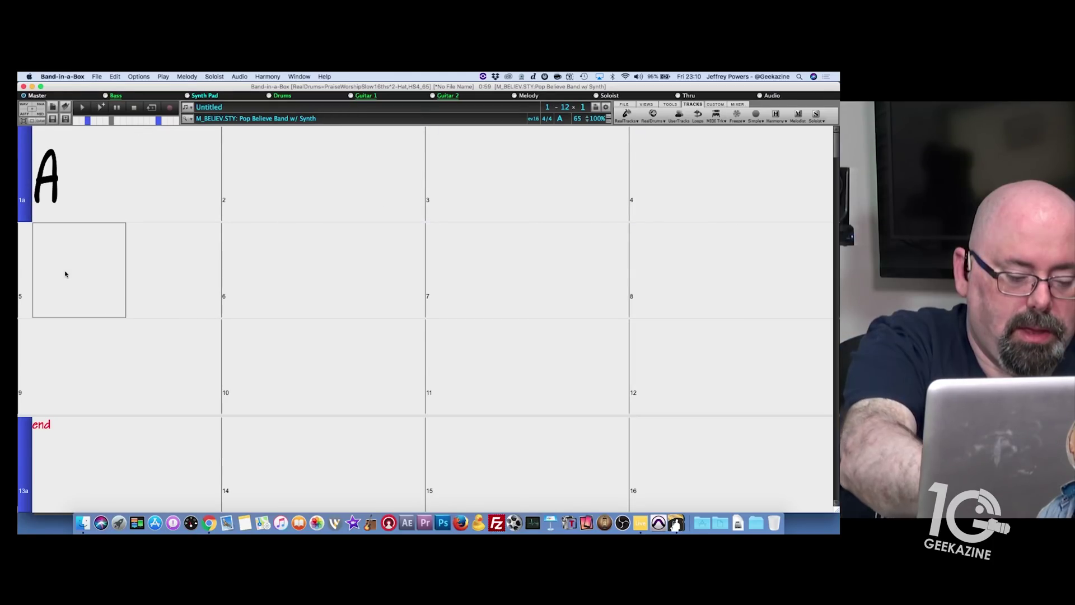
pyautogui.write('D')
pyautogui.press('Return')
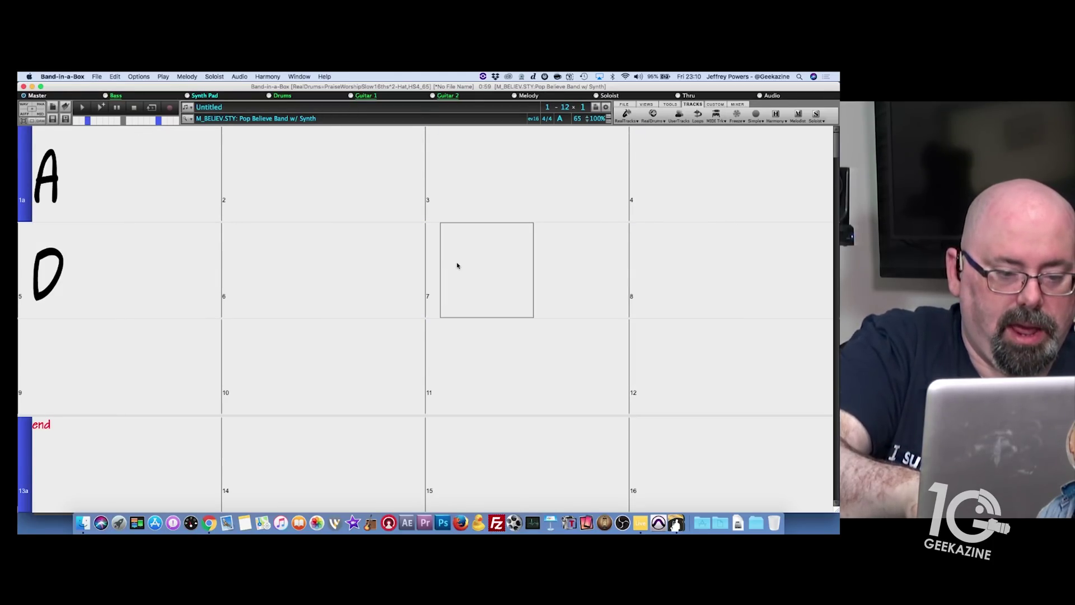
pyautogui.write('A')
# - Set the tempo to 120 BPM
pyautogui.press('super+t')
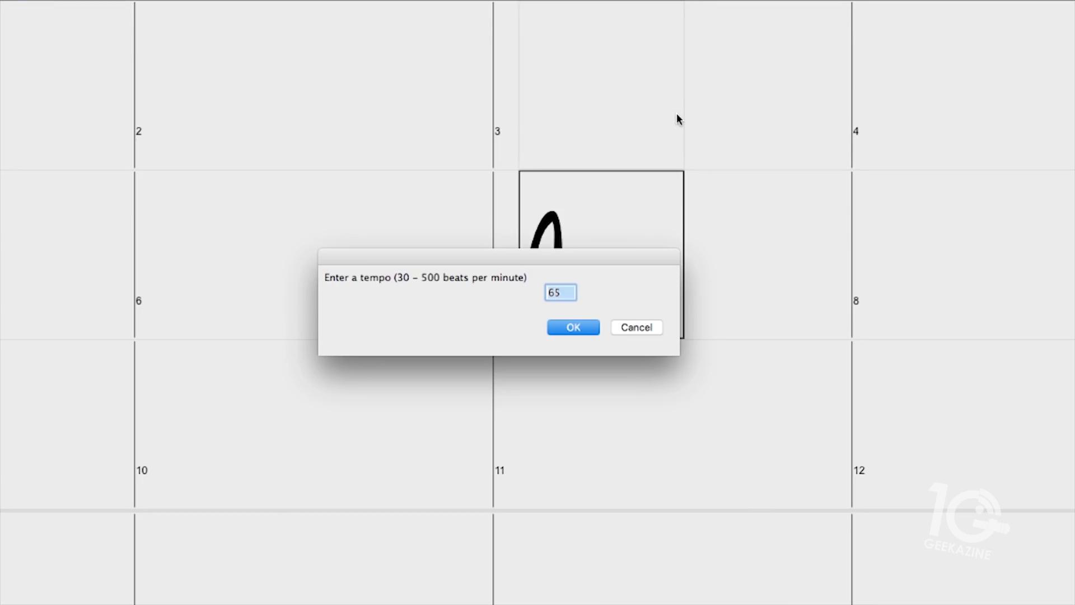
pyautogui.write('120')
pyautogui.press('Return')
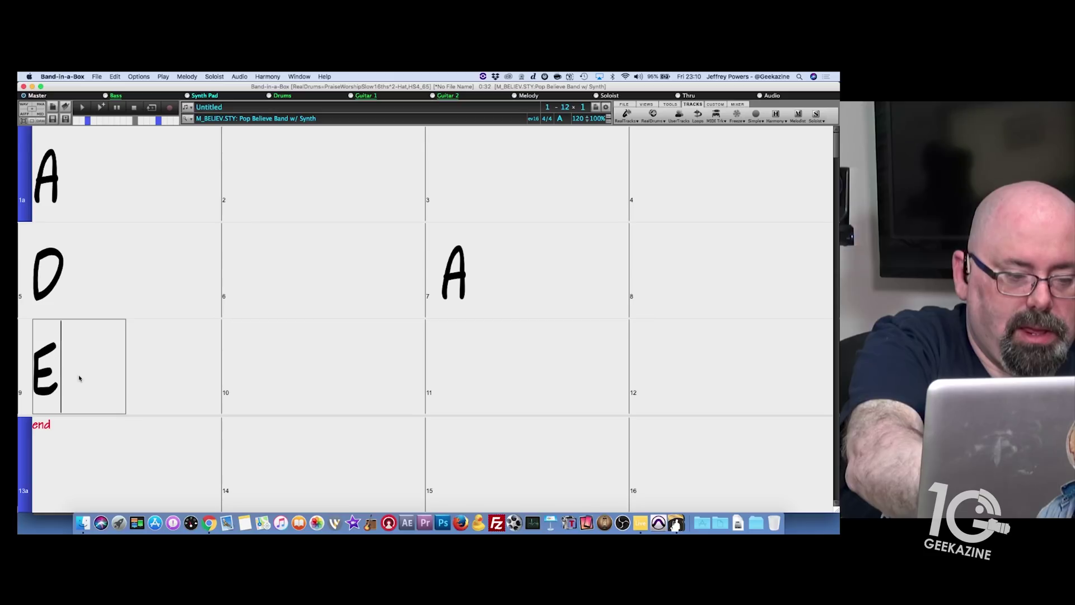
# - Enter E in bar 9 and A in bar 11
pyautogui.write('m')
pyautogui.press('Escape')
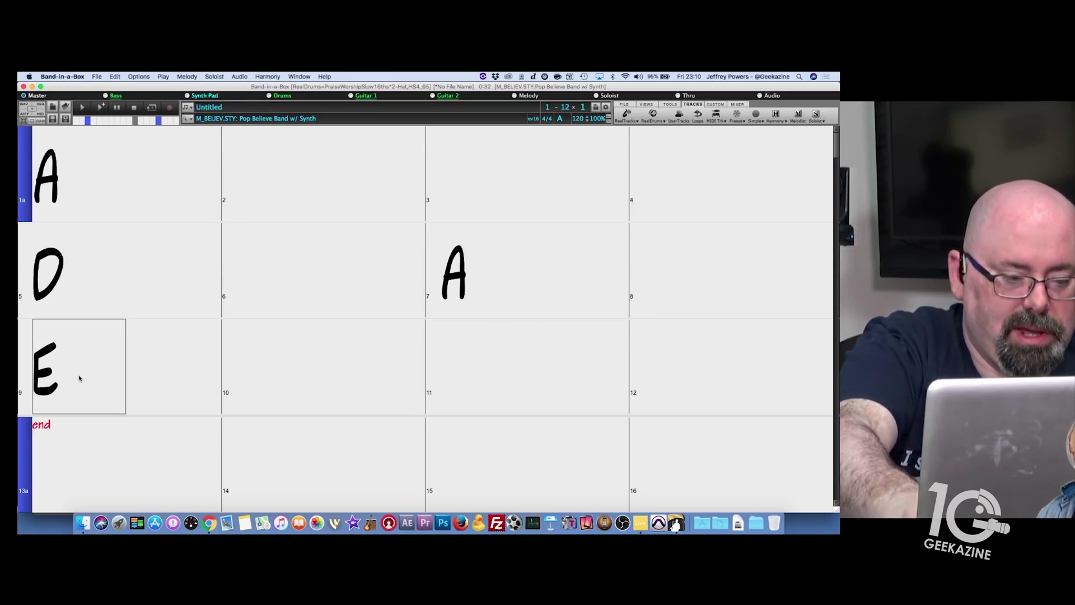
pyautogui.click(474, 385)
pyautogui.write('a')
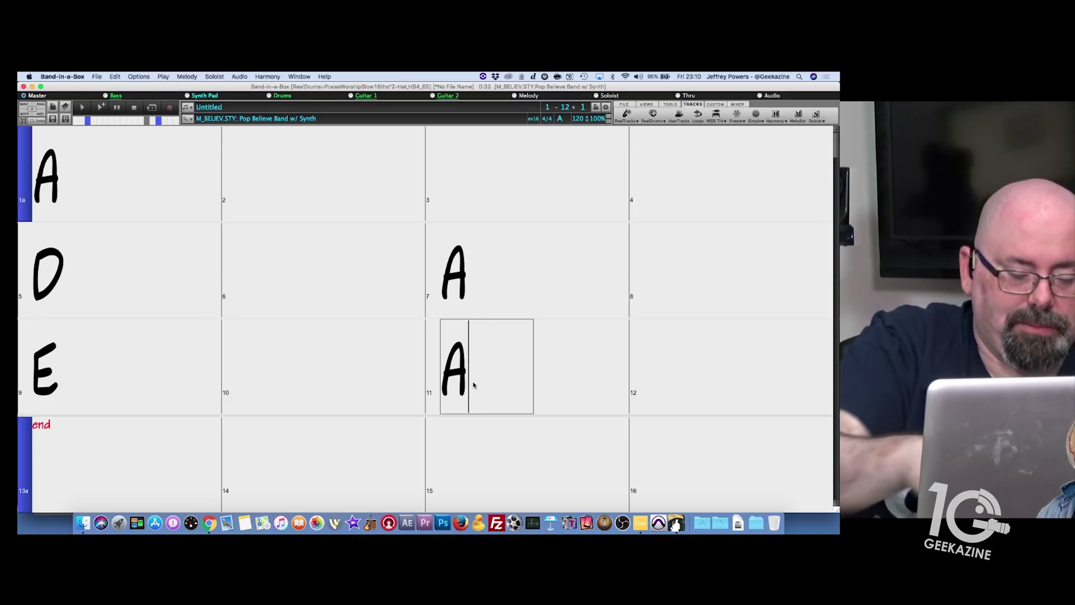
pyautogui.click(72, 186)
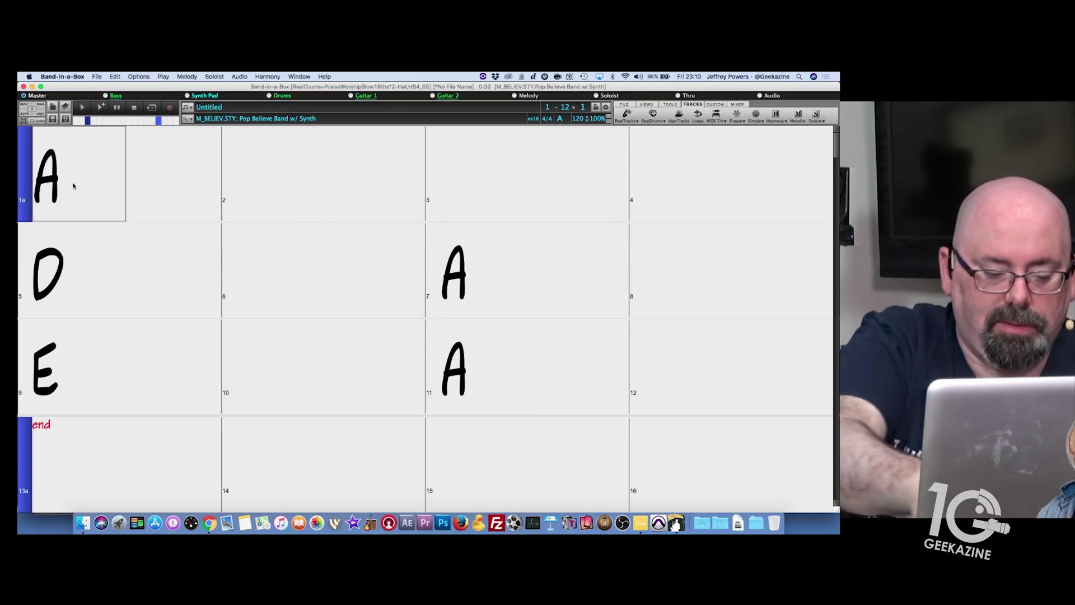
# - Play the song to hear the A–D–A–E–A arrangement with its ending on A
pyautogui.press('space')
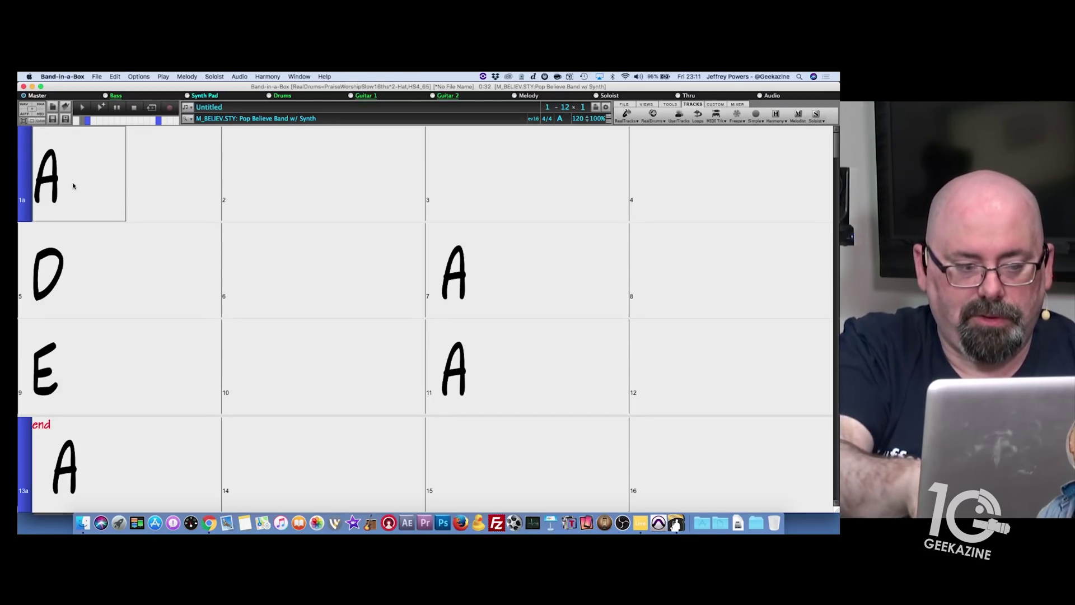
pyautogui.click(670, 183)
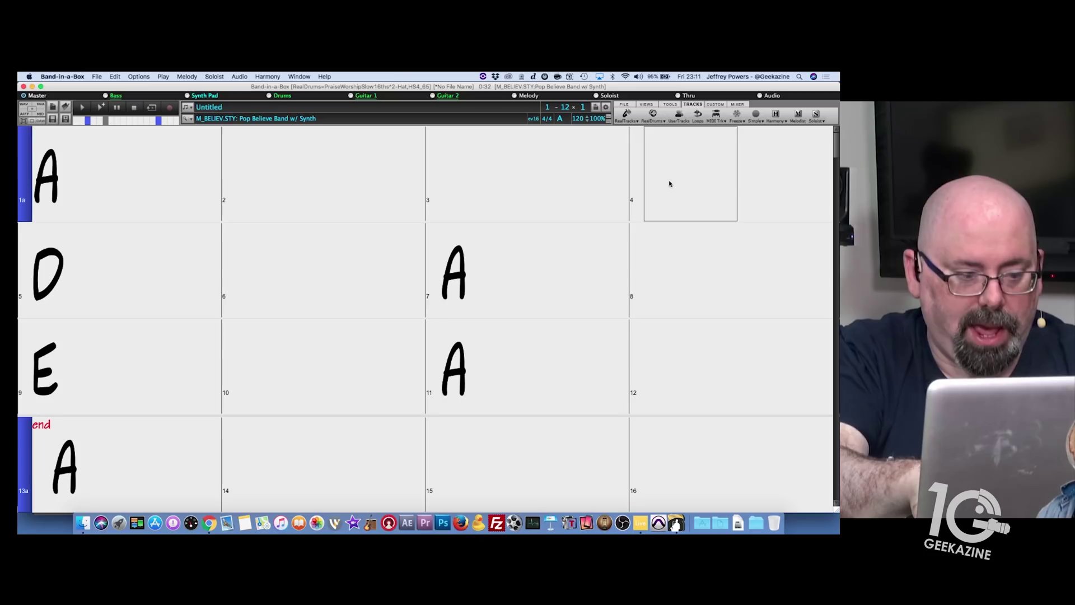
# - Enter A,Bm in bar 4's first half and C,C#m in its second half
pyautogui.write('A,')
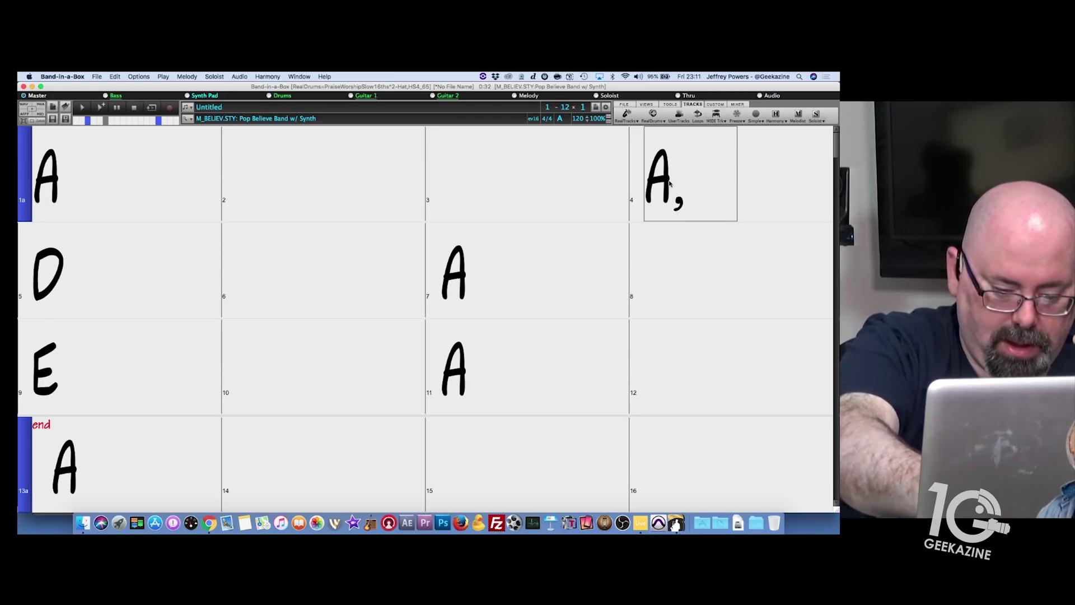
pyautogui.write('Bm')
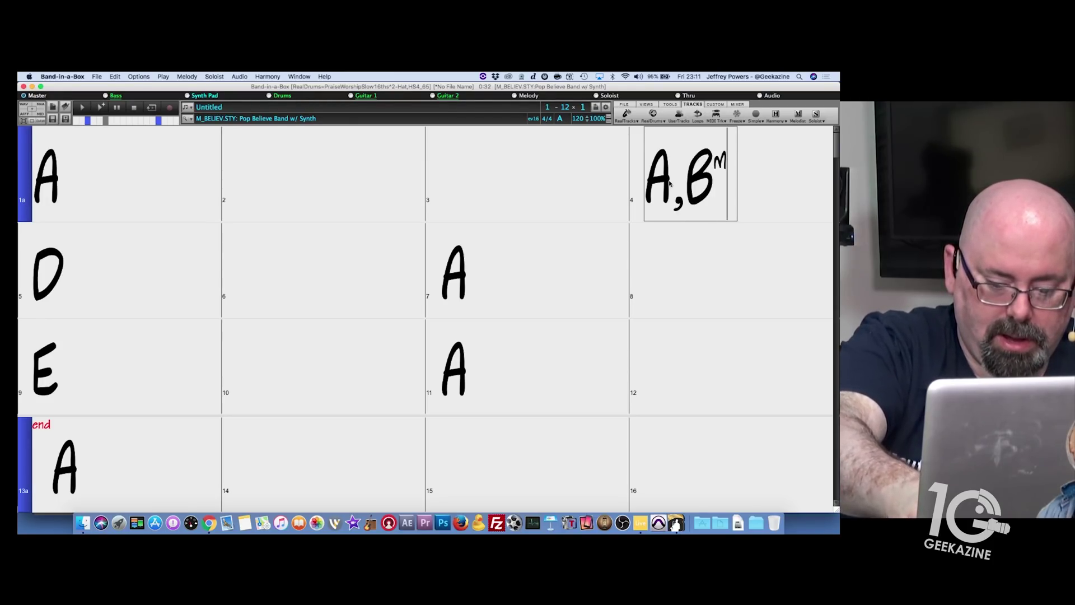
pyautogui.press('Return')
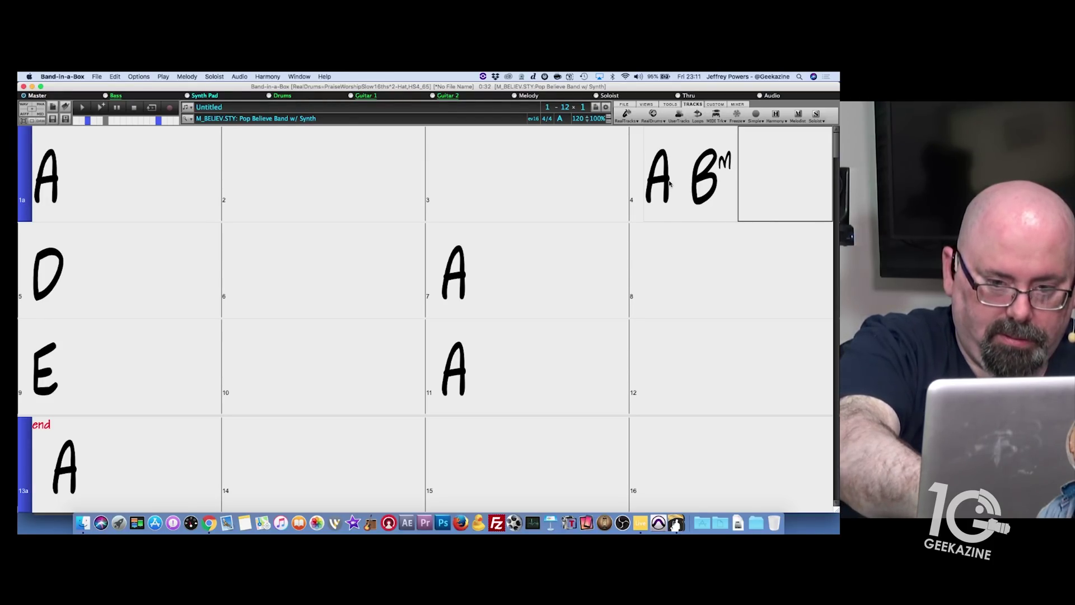
pyautogui.write('C,')
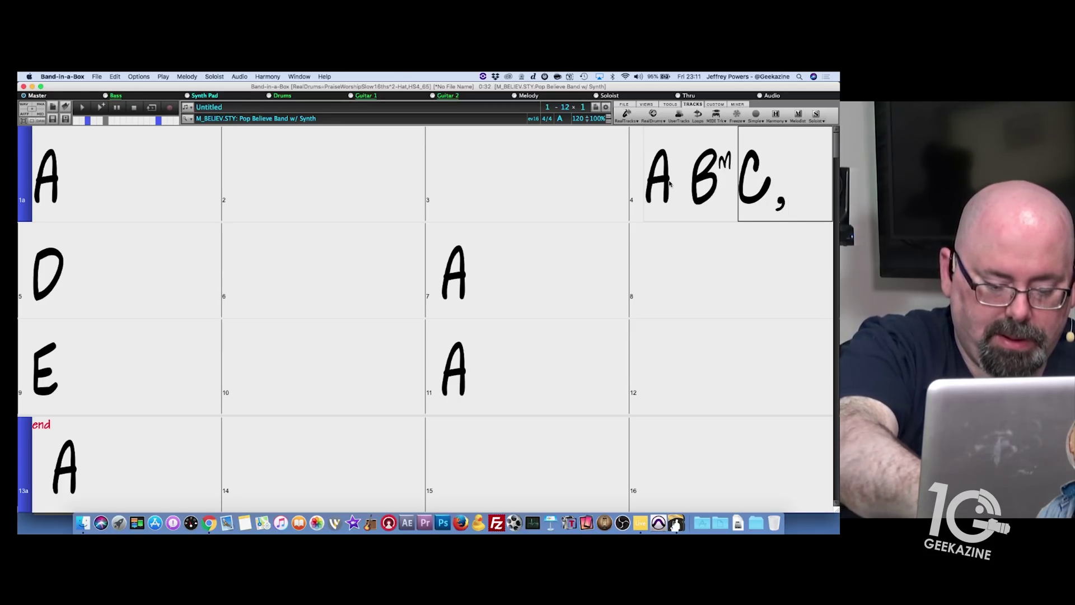
pyautogui.write('C#')
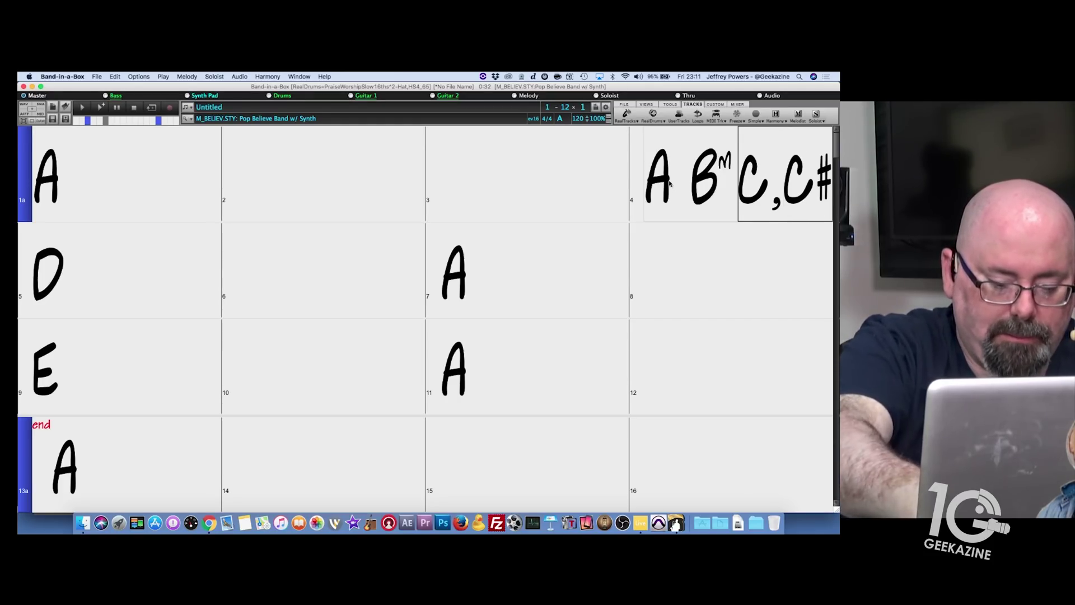
pyautogui.write('m')
pyautogui.press('Return')
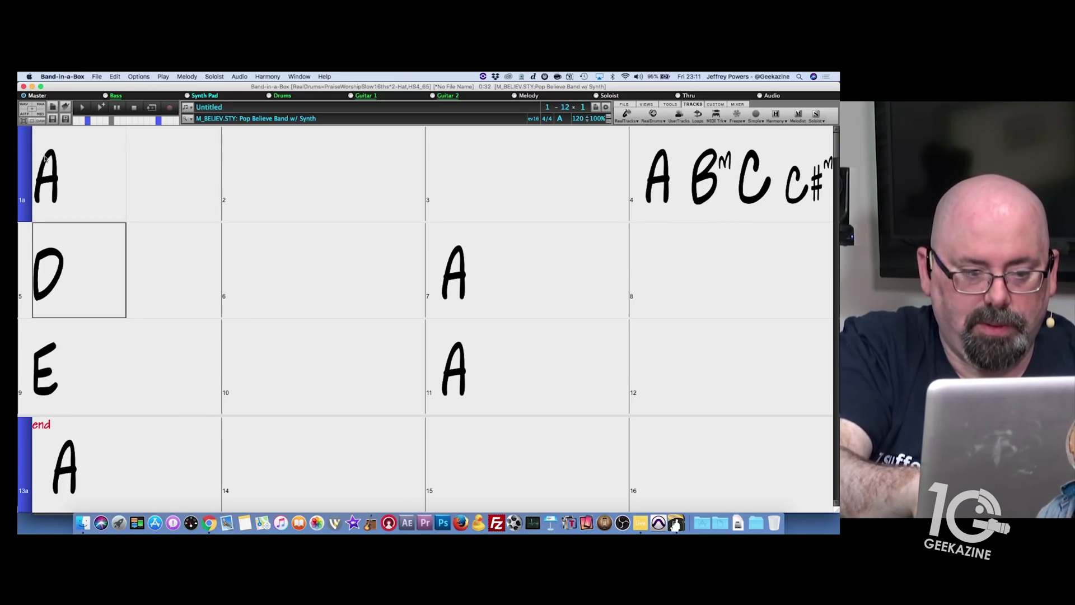
# - Change bar 5 to D7 and enter D13 in bar 6
pyautogui.click(487, 190)
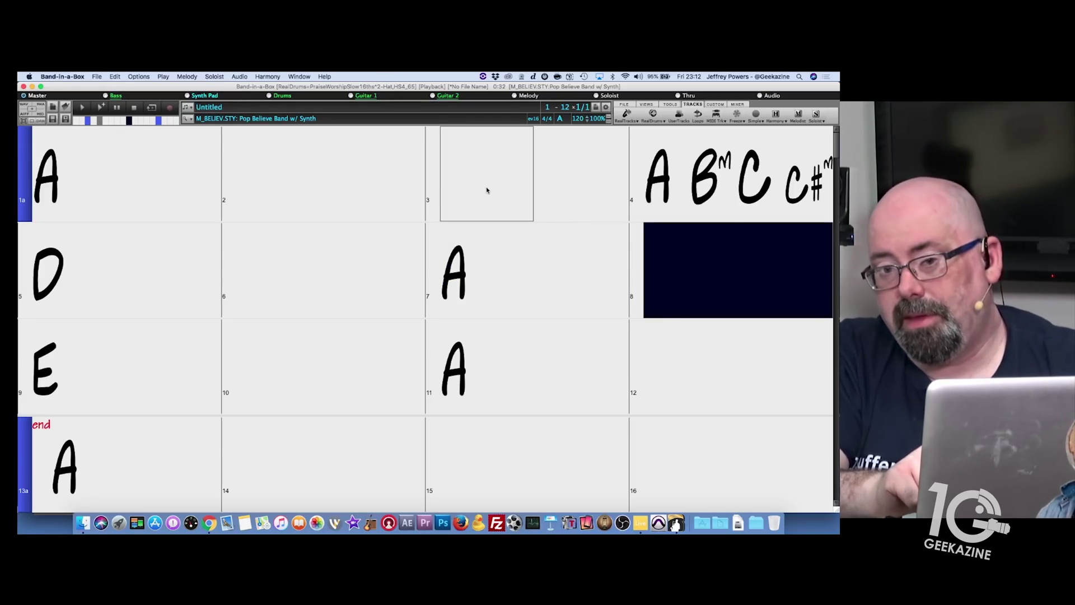
pyautogui.press('Escape')
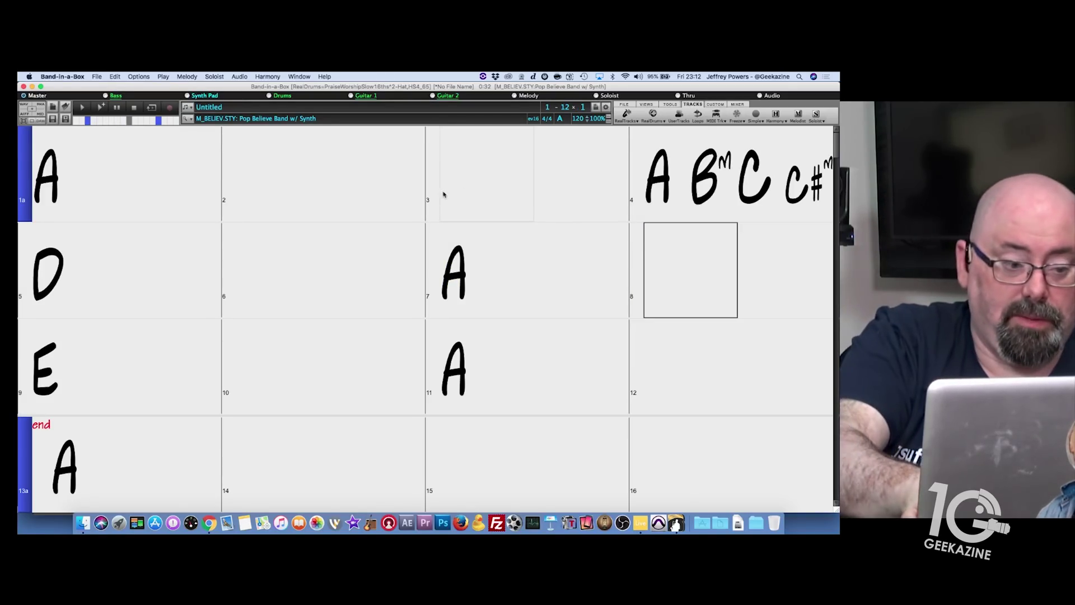
pyautogui.click(72, 276)
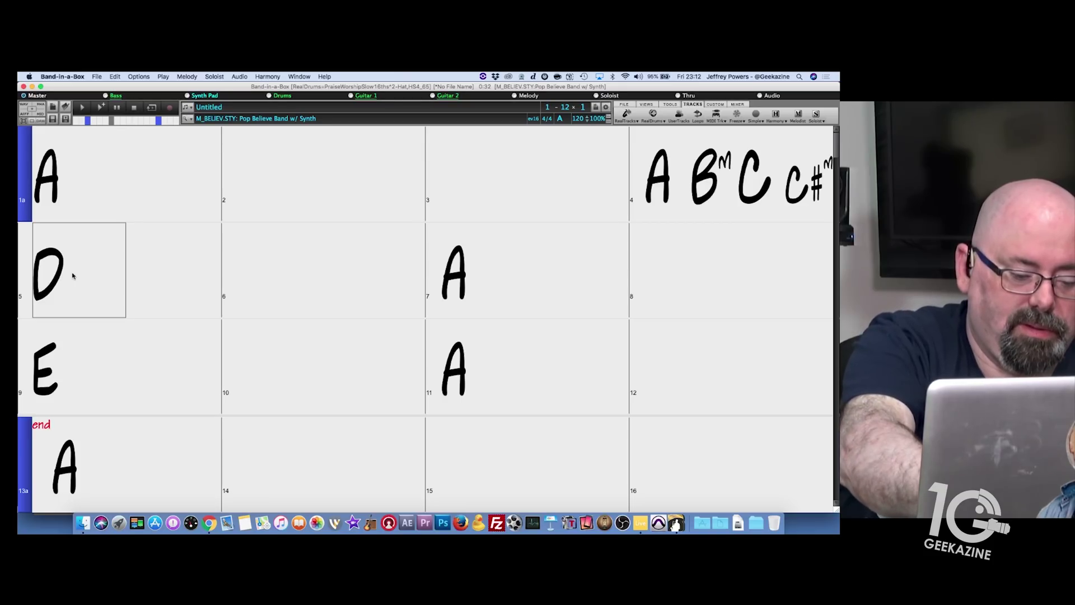
pyautogui.write('7')
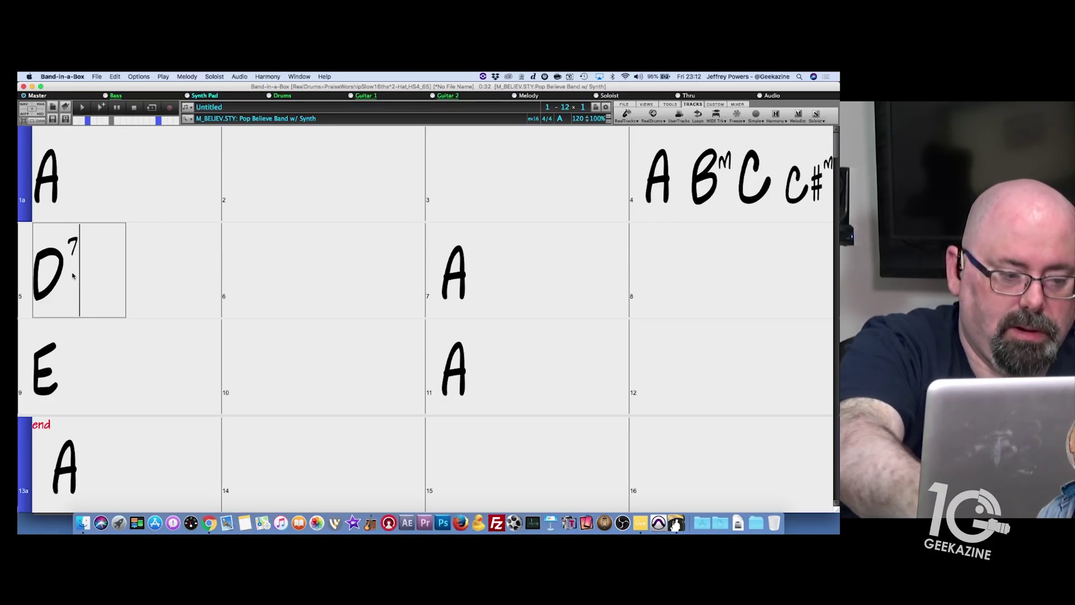
pyautogui.press('Return')
pyautogui.press('Right')
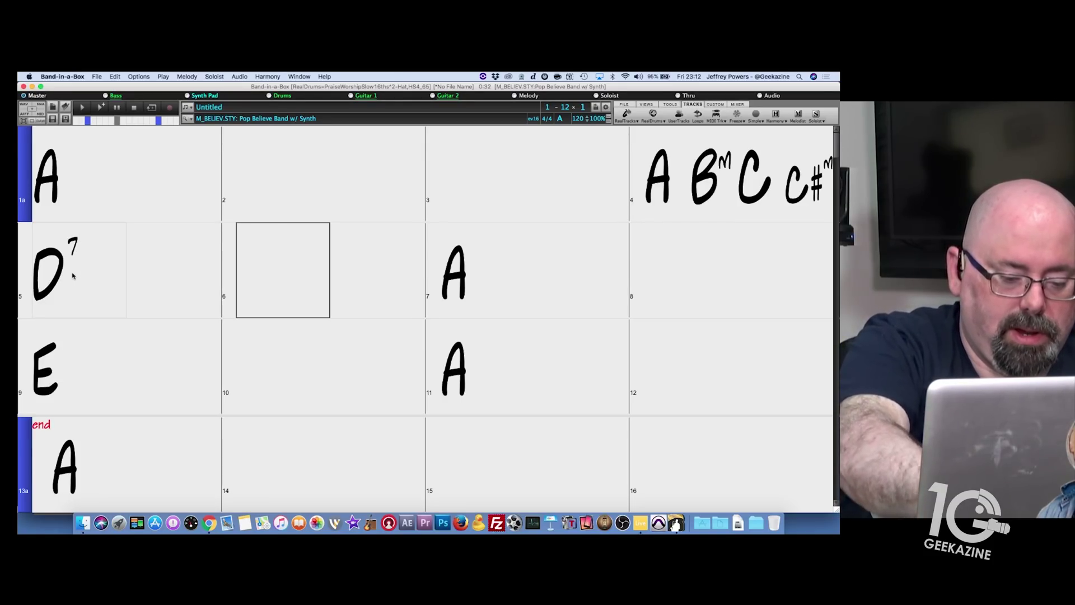
pyautogui.write('D13')
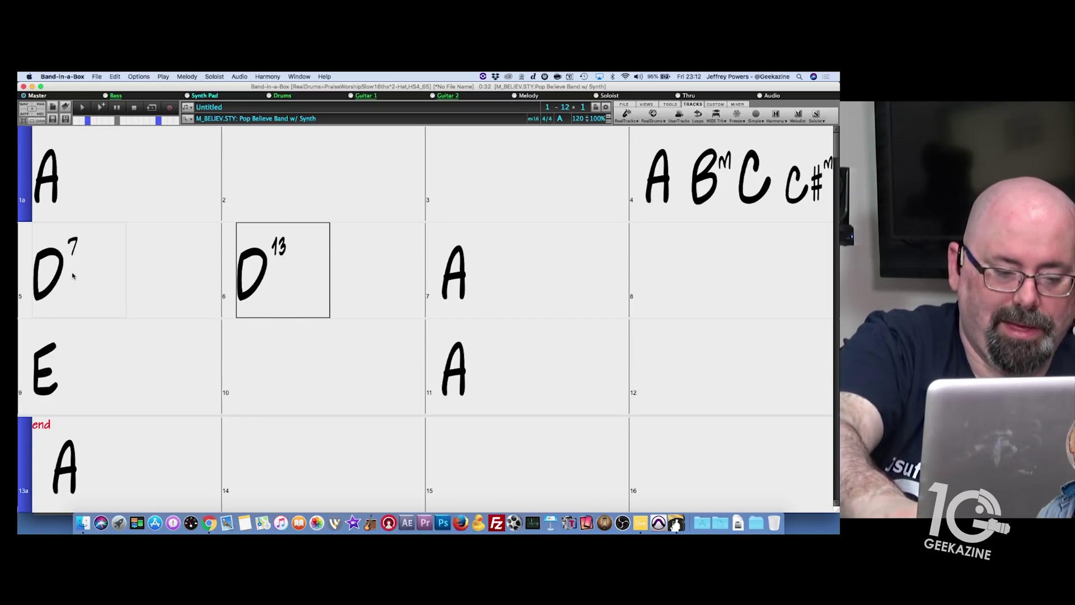
pyautogui.press('Left')
# - Audition the chart from bar 3, stop, then bring up the StylePicker
pyautogui.press('Up')
pyautogui.press('Right')
pyautogui.press('Right')
pyautogui.press('Right')
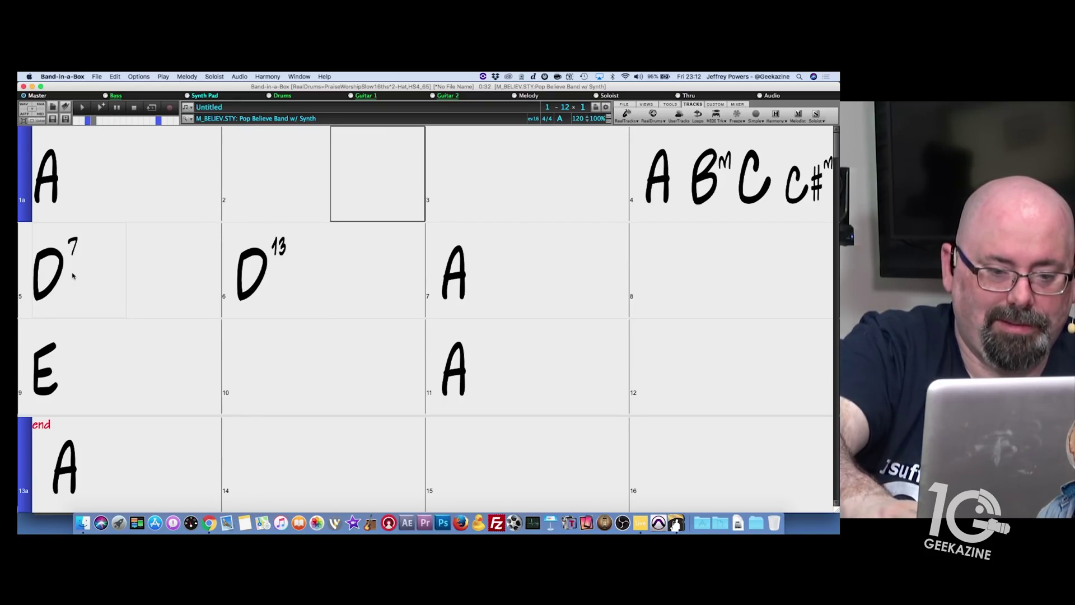
pyautogui.press('space')
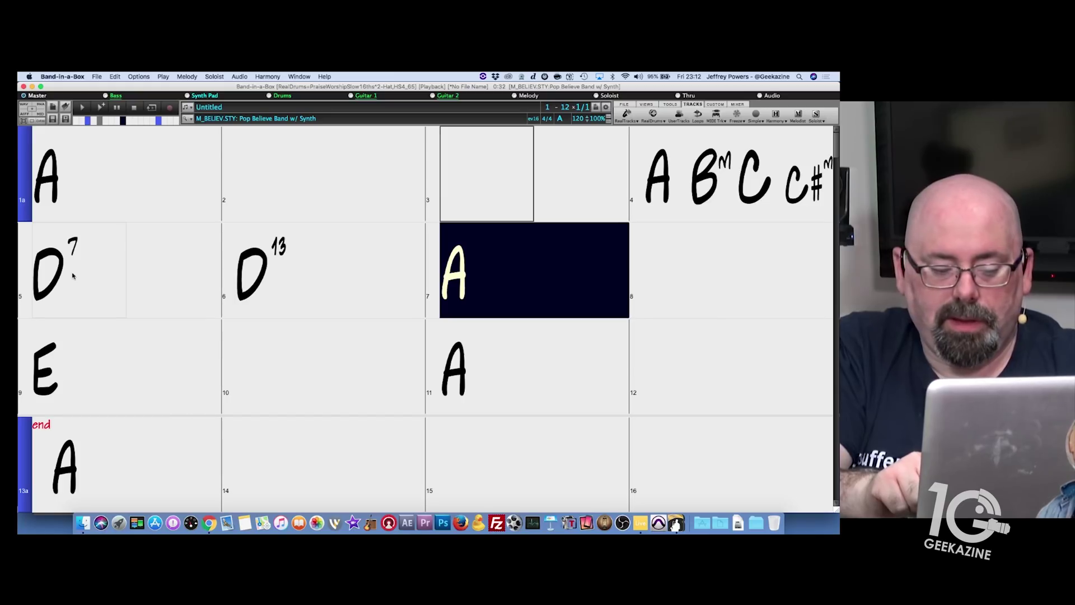
pyautogui.press('space')
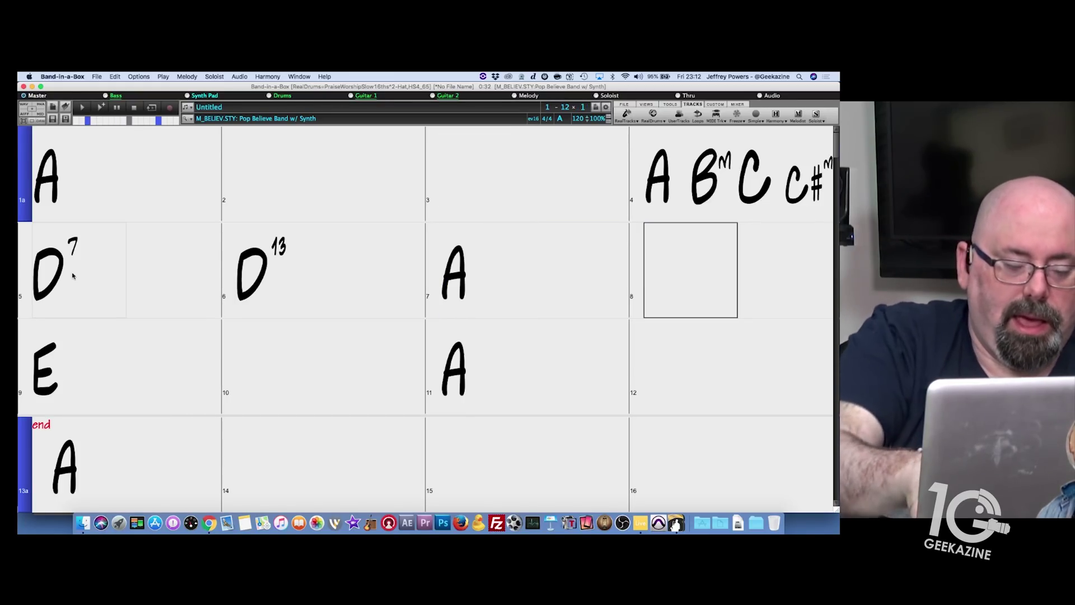
pyautogui.click(73, 190)
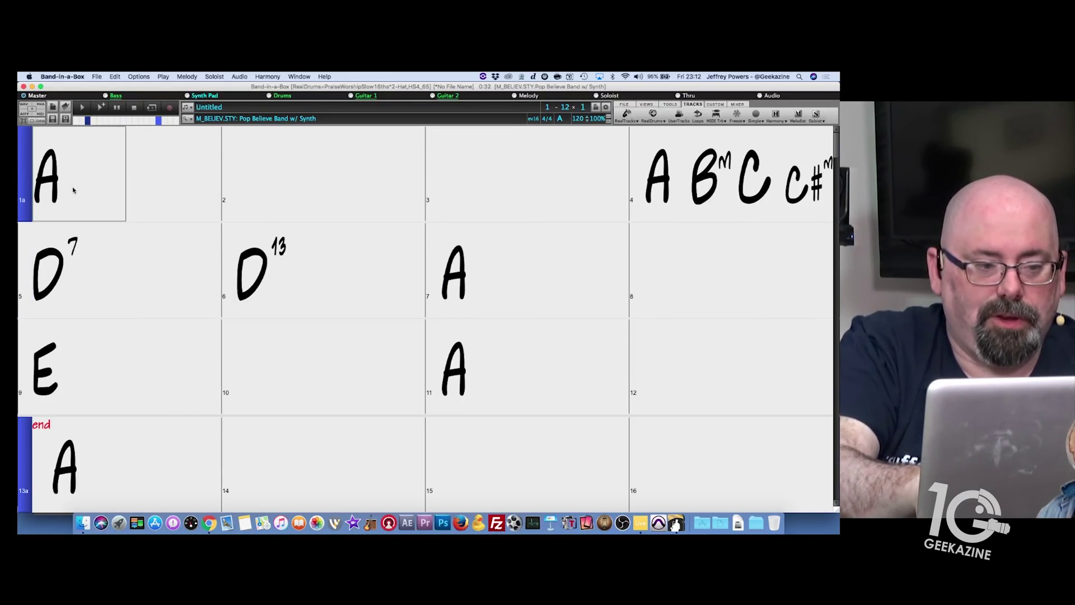
pyautogui.click(186, 121)
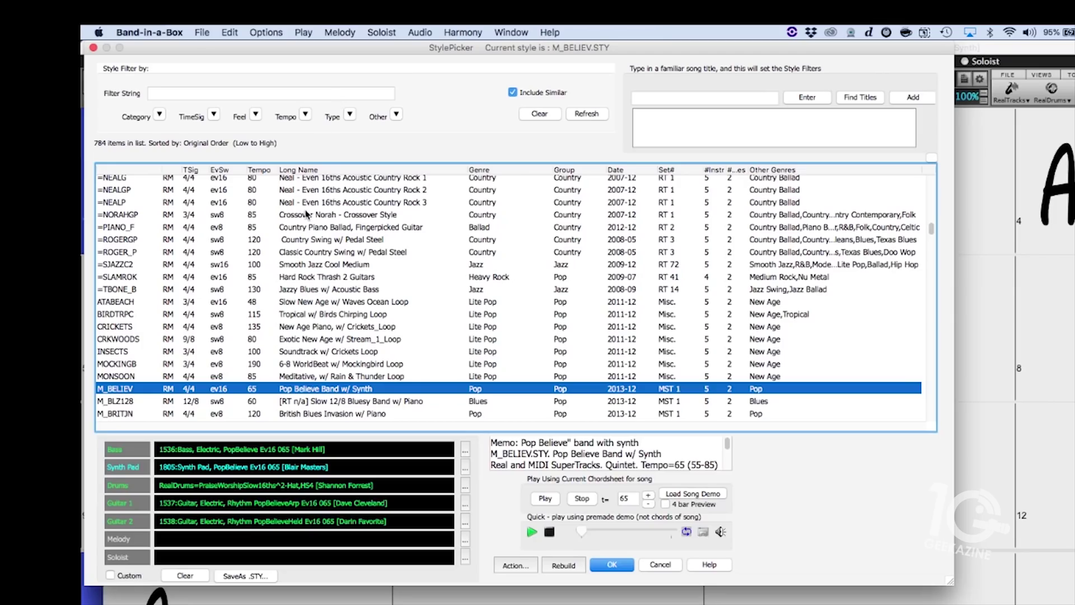
# - Apply the M_BLZ128 Slow 12/8 Bluesy Band style and start playback
pyautogui.click(404, 403)
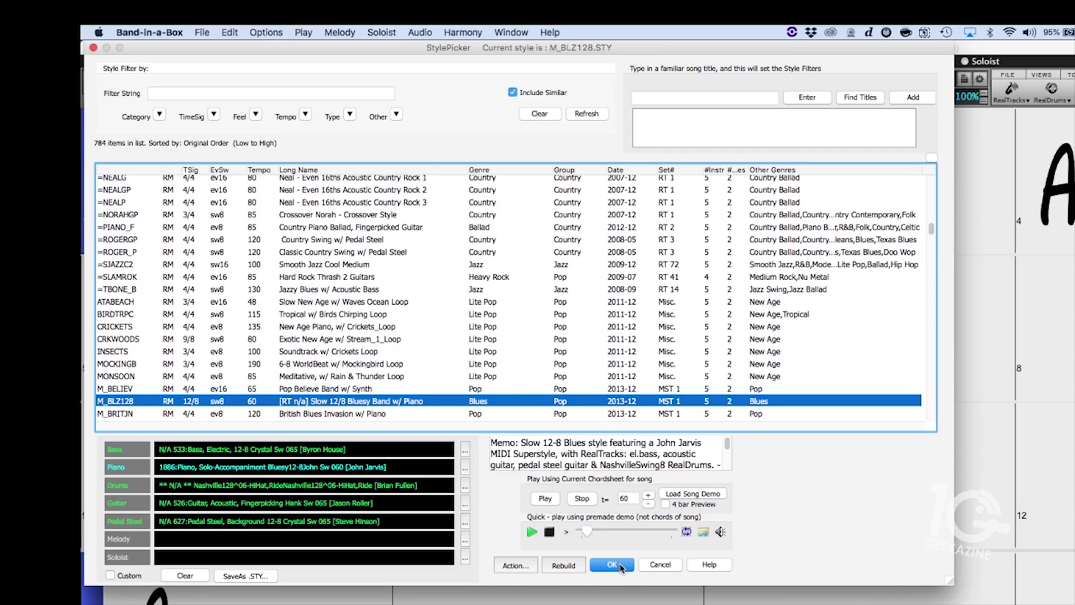
pyautogui.click(621, 567)
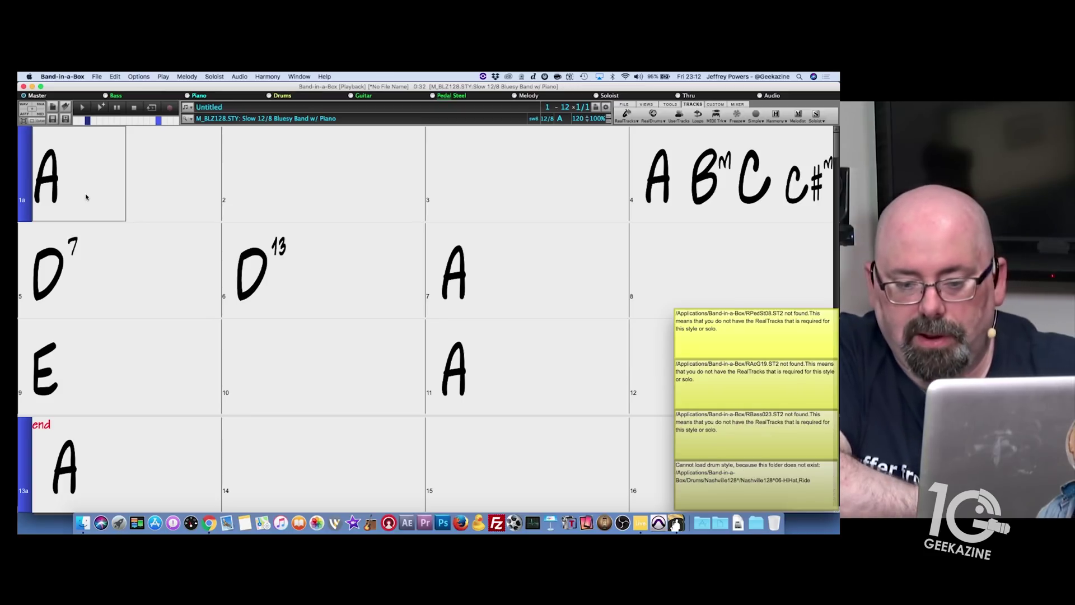
pyautogui.hotkey('shift', 'Right')
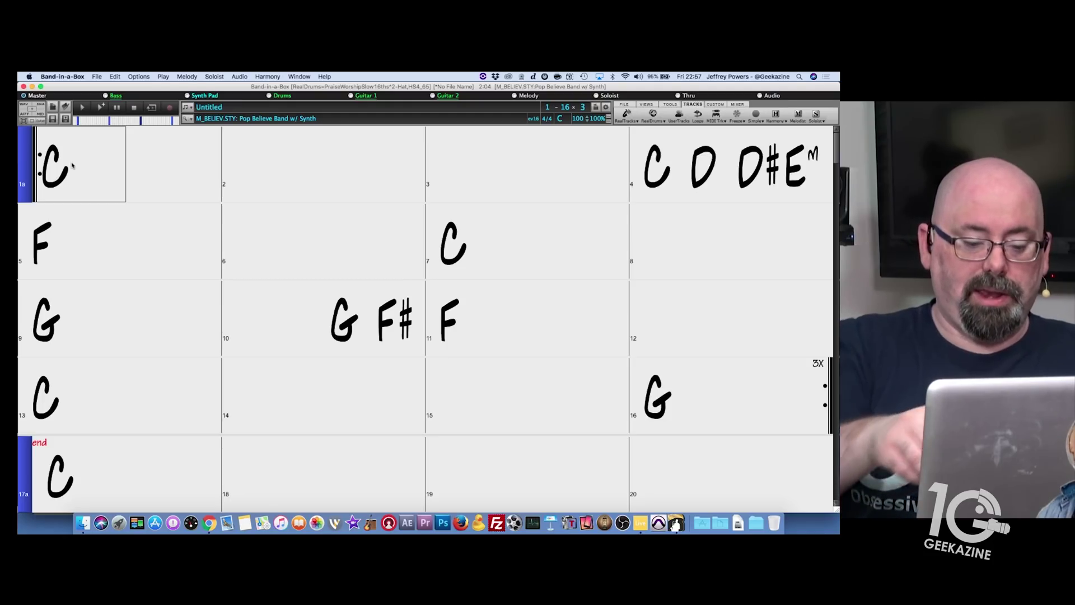
# - Play the C-major chord chart in the Pop Believe style
pyautogui.press('space')
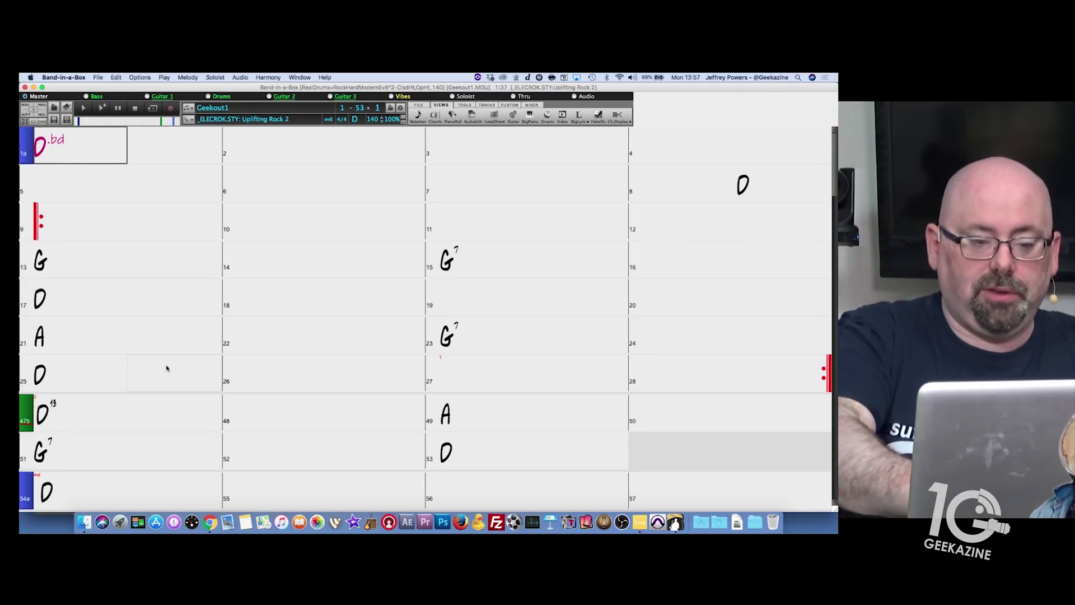
# - Switch Geekout1 to notation view showing melody, D chords and lyrics
pyautogui.click(419, 117)
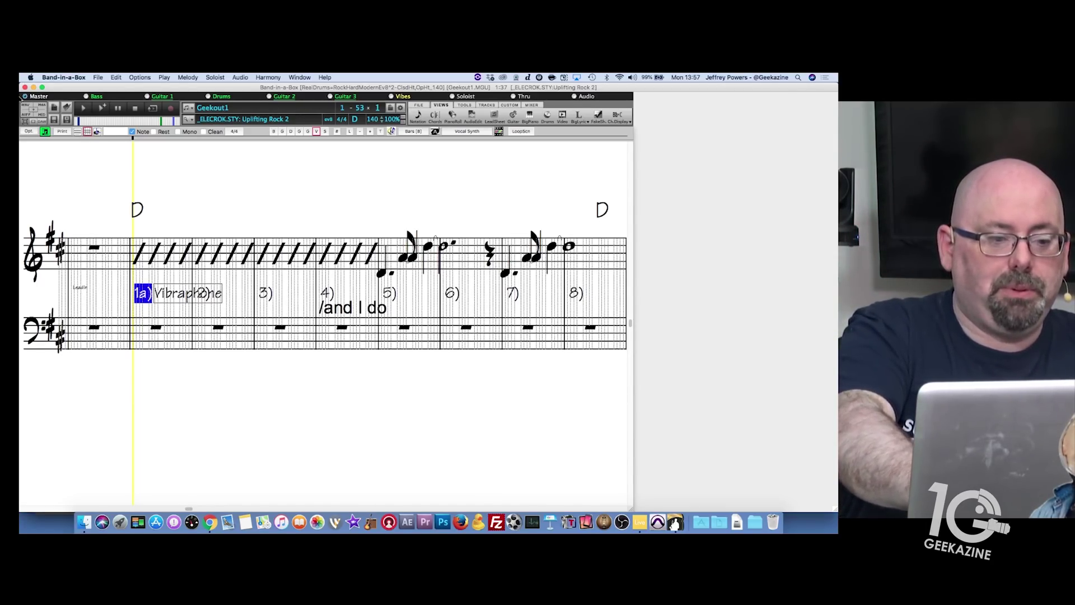
# - Toggle the notation grid, undo a stray bar 1 note, and return to the chord sheet
pyautogui.click(78, 132)
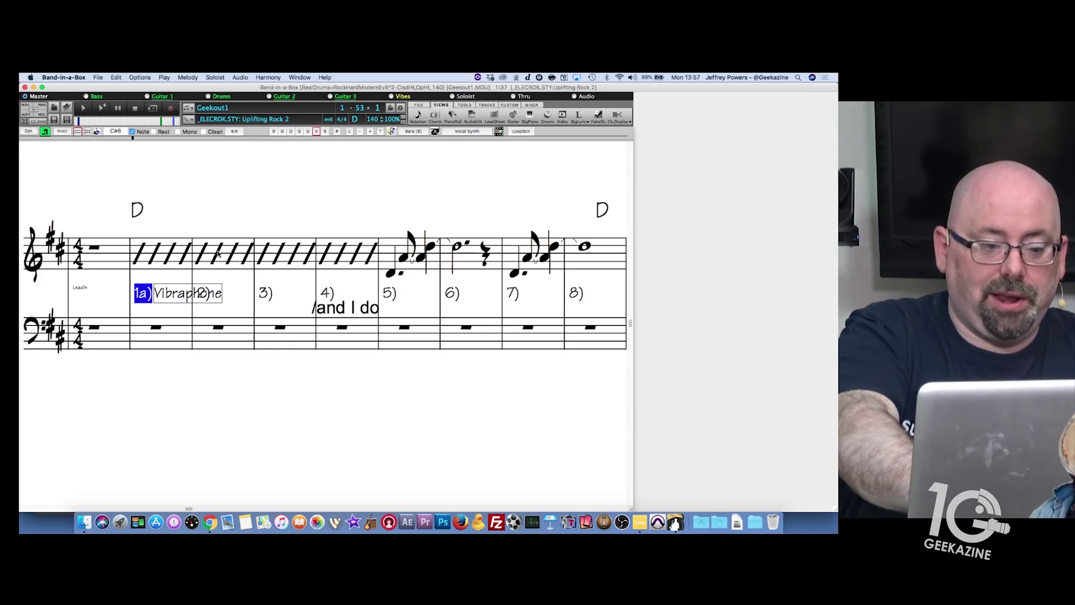
pyautogui.click(87, 133)
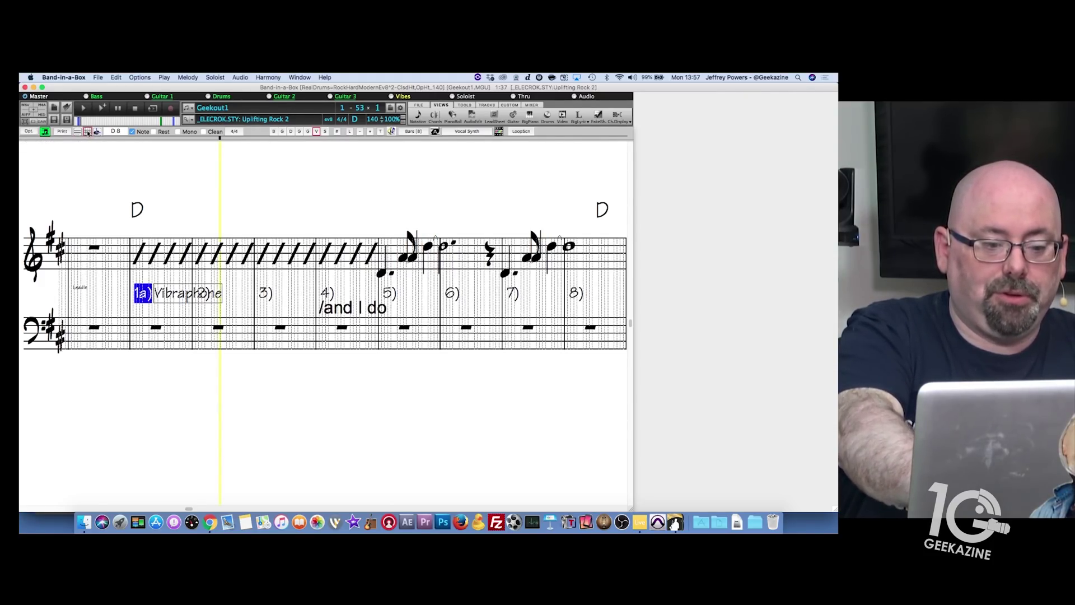
pyautogui.click(183, 255)
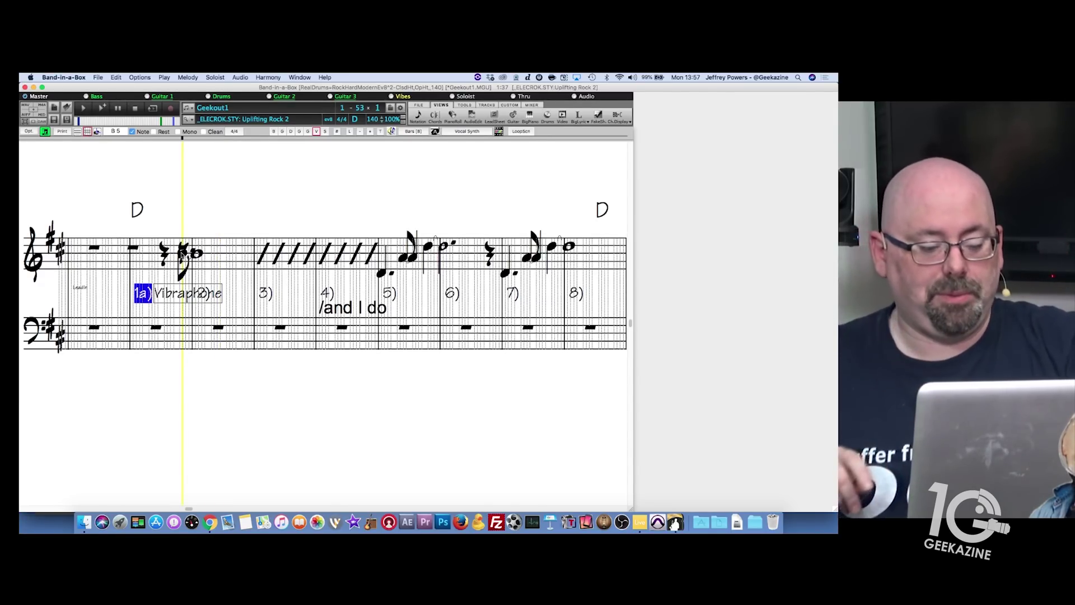
pyautogui.press('super+z')
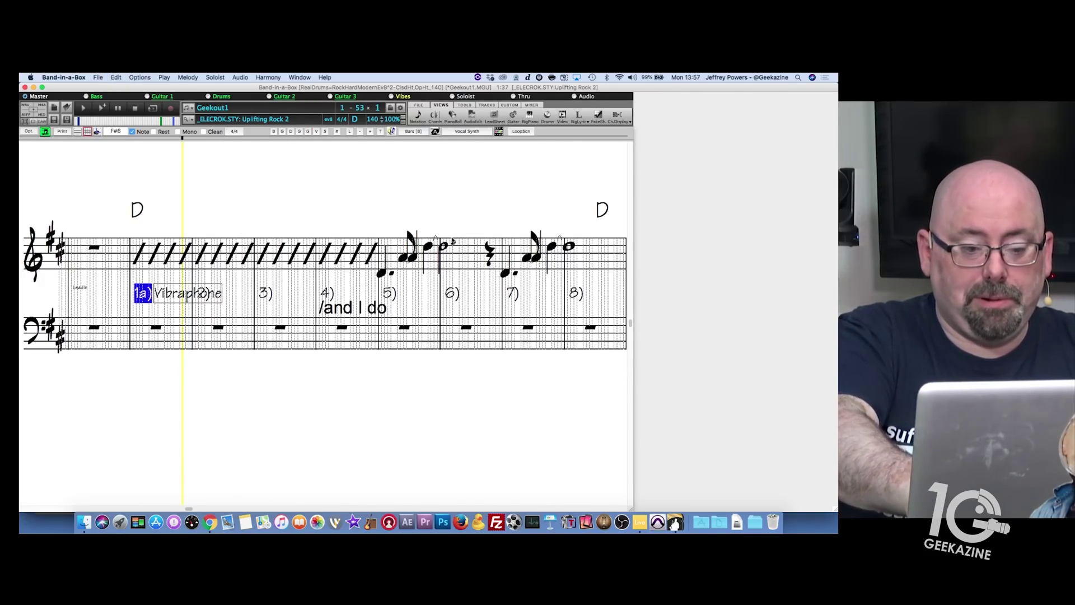
pyautogui.click(418, 119)
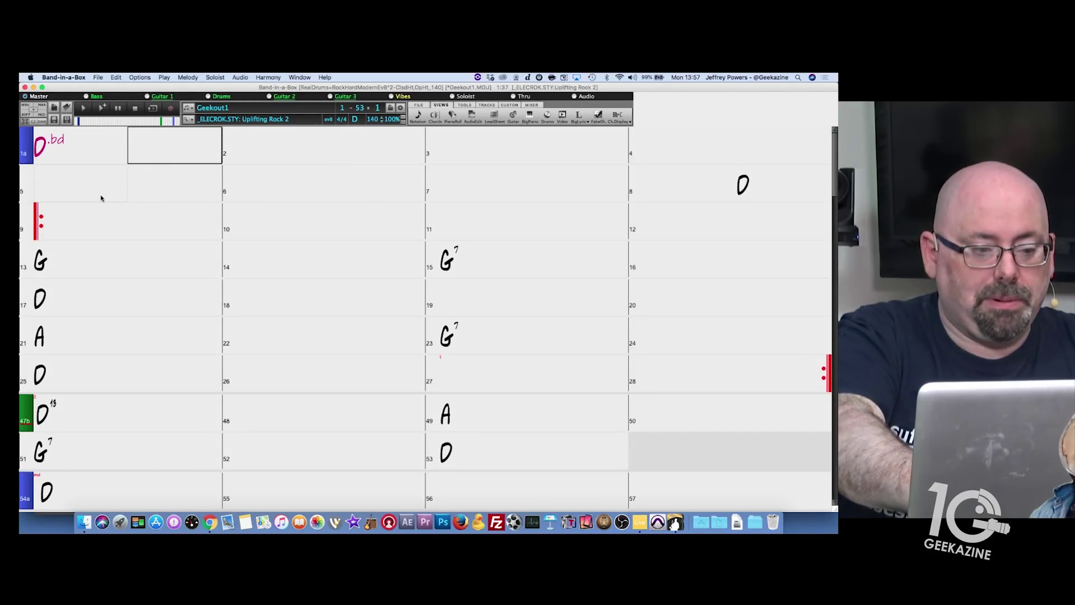
pyautogui.click(60, 192)
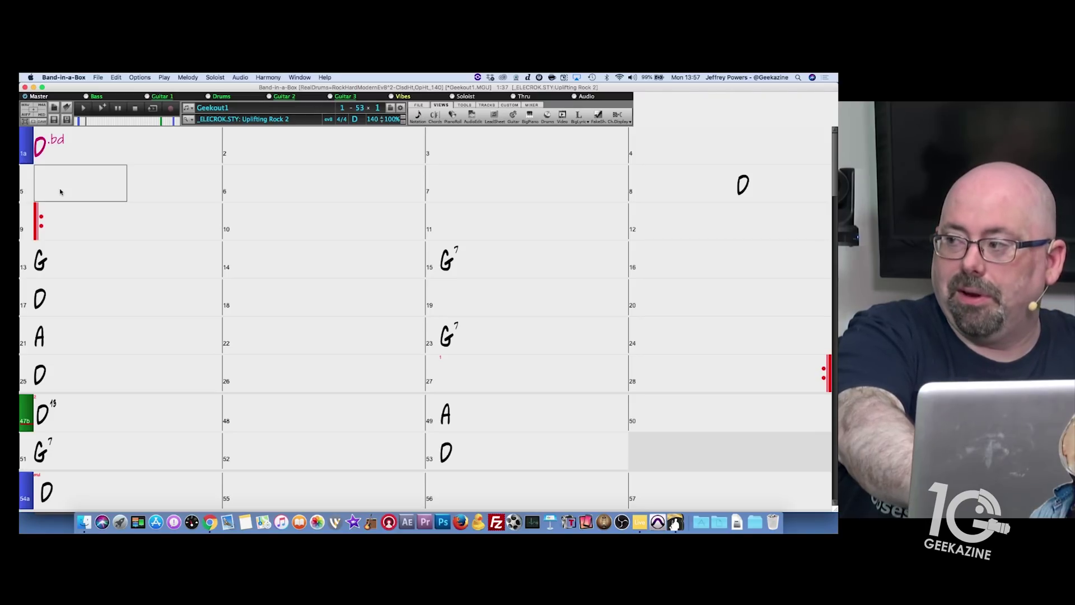
pyautogui.press('space')
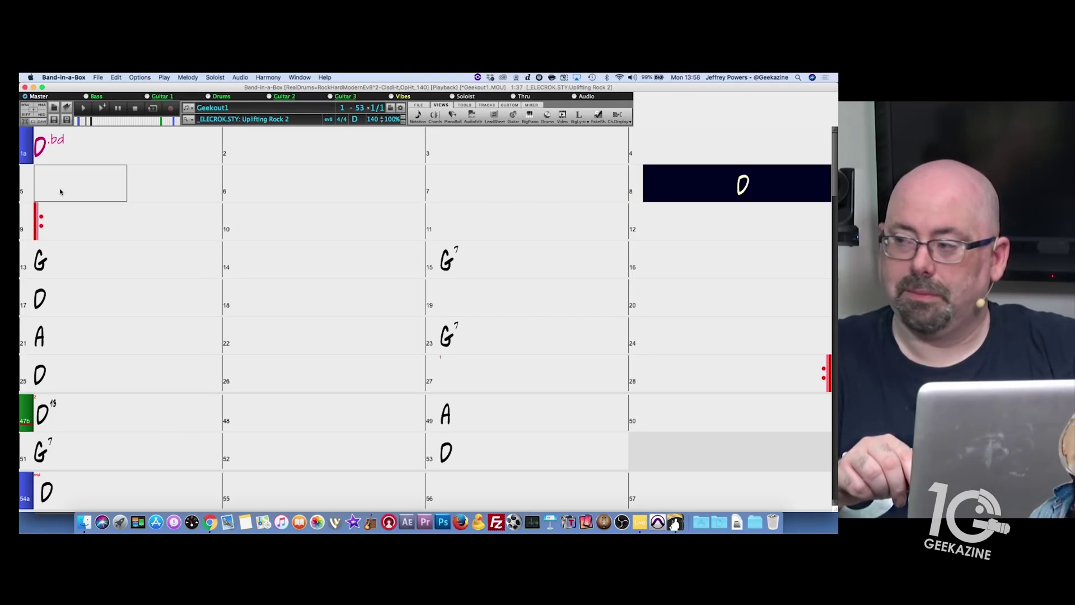
pyautogui.press('Escape')
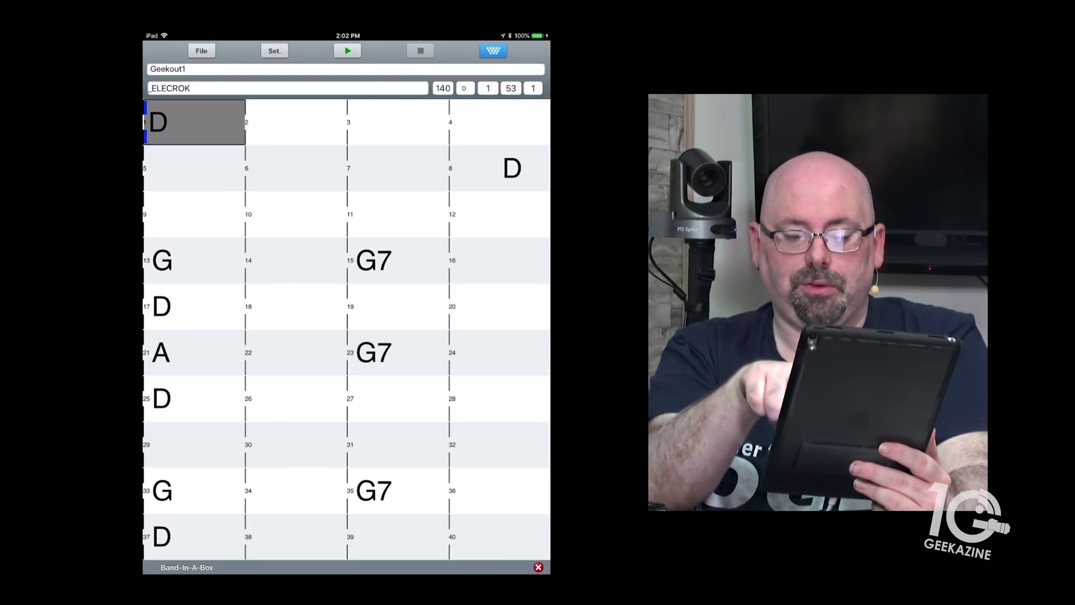
# - Scroll the Geekout1 chord chart through to its ending and back to bar 1
pyautogui.scroll(-6, 346, 329)
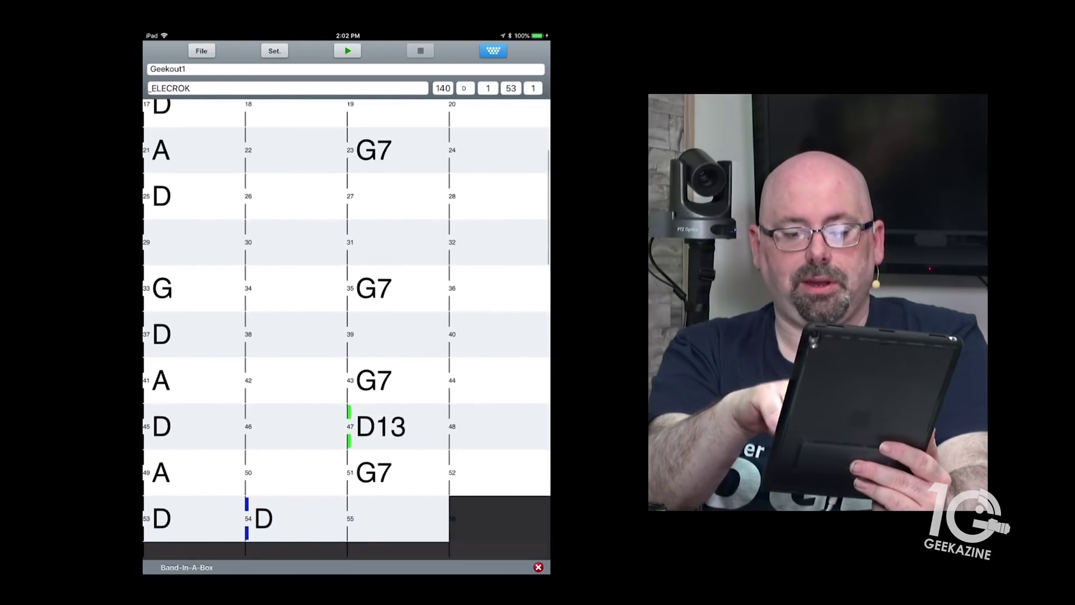
pyautogui.scroll(8, 346, 329)
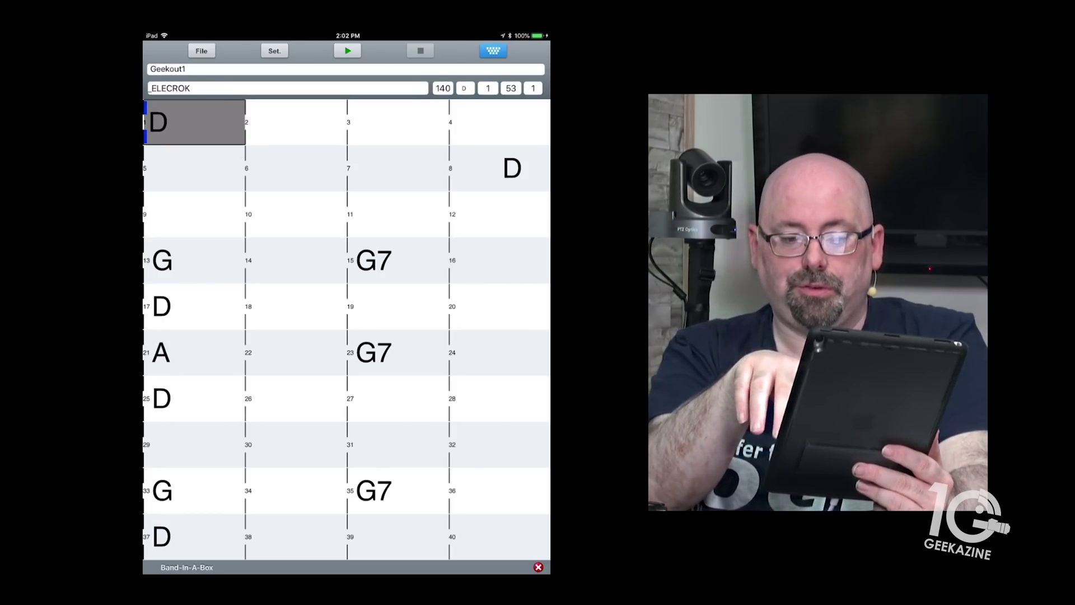
pyautogui.scroll(-5, 346, 329)
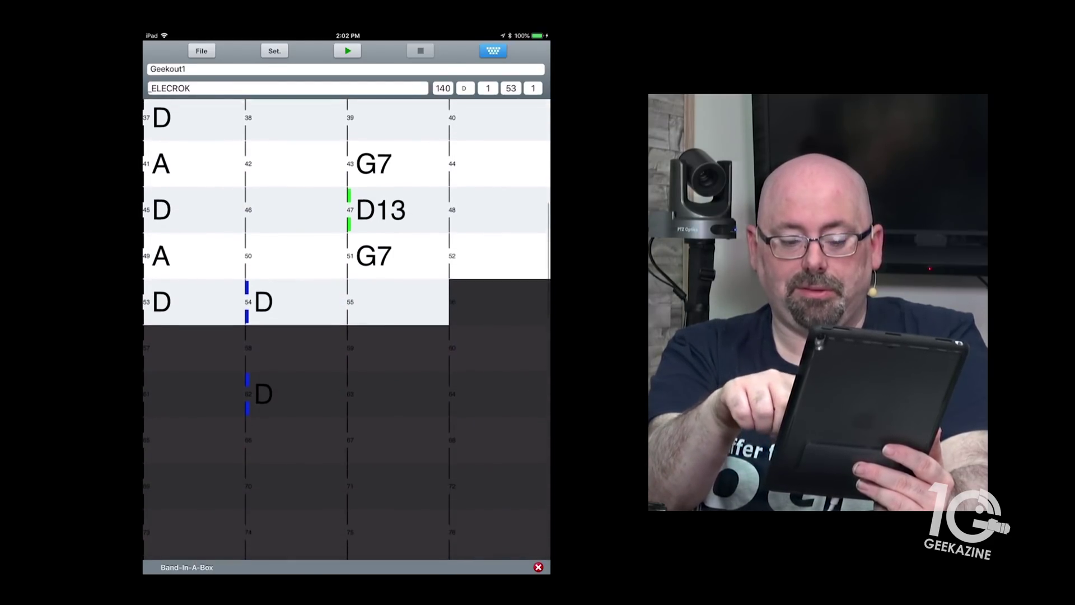
pyautogui.scroll(2, 346, 329)
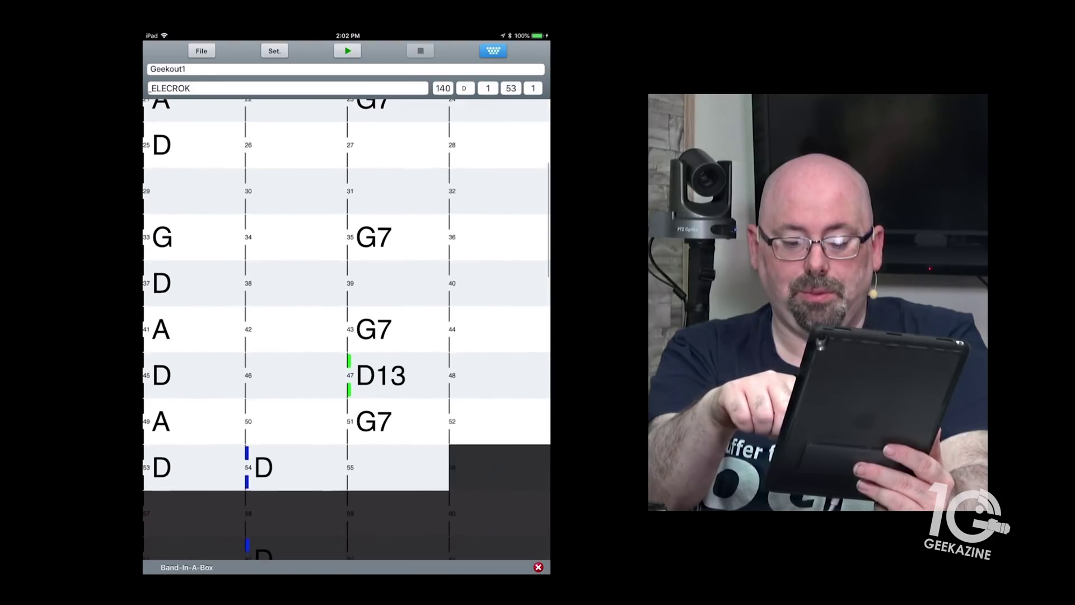
pyautogui.scroll(3, 346, 330)
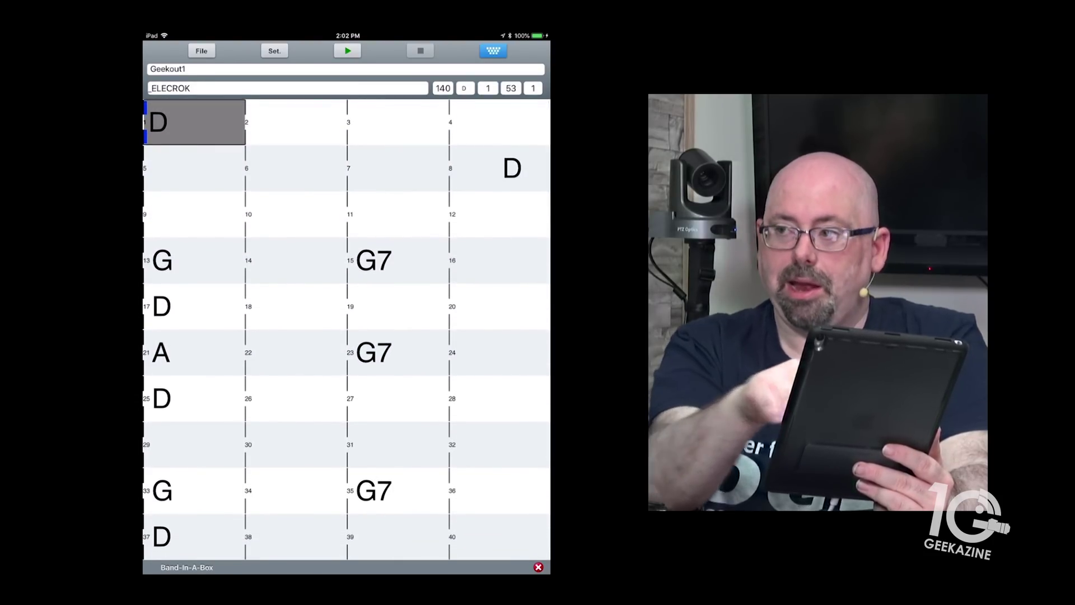
pyautogui.scroll(-6, 346, 329)
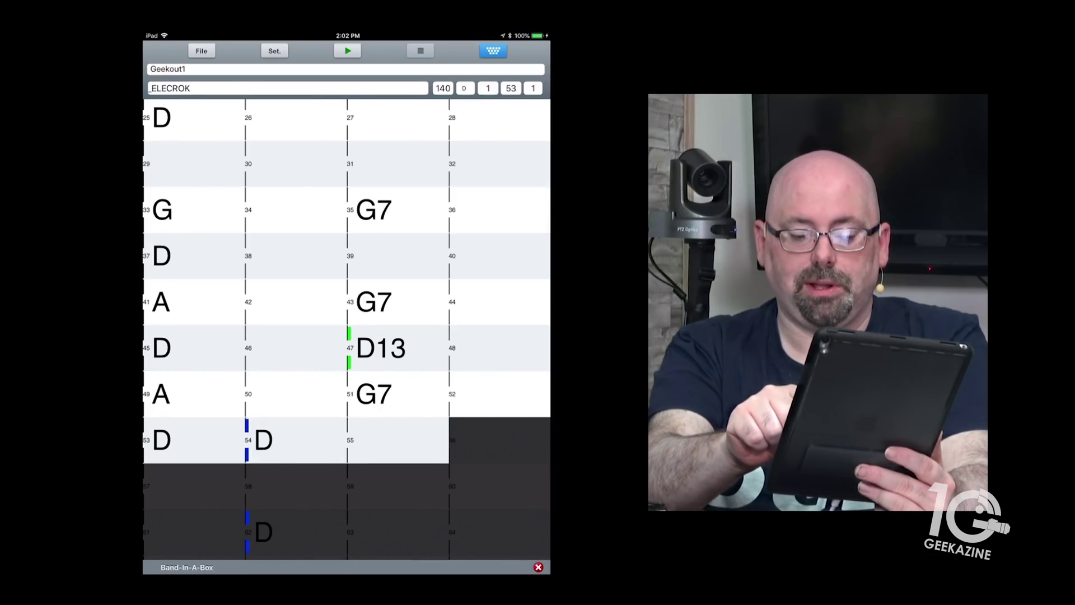
pyautogui.scroll(6, 346, 330)
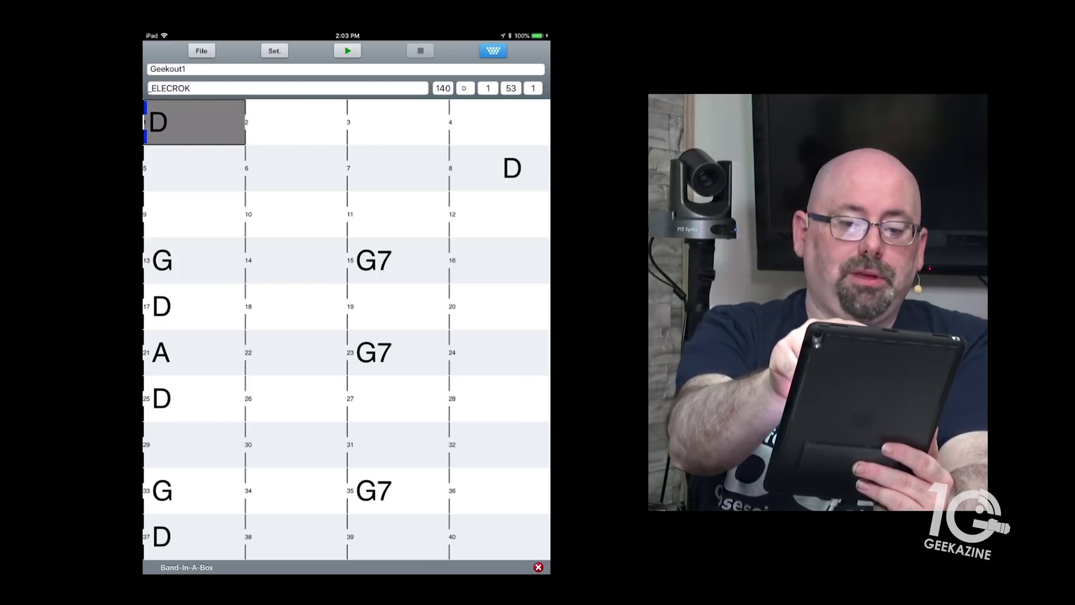
# - Play Geekout1 as-is, without regenerating, through its D, A and G7 bars, then stop playback
pyautogui.click(347, 51)
pyautogui.click(346, 331)
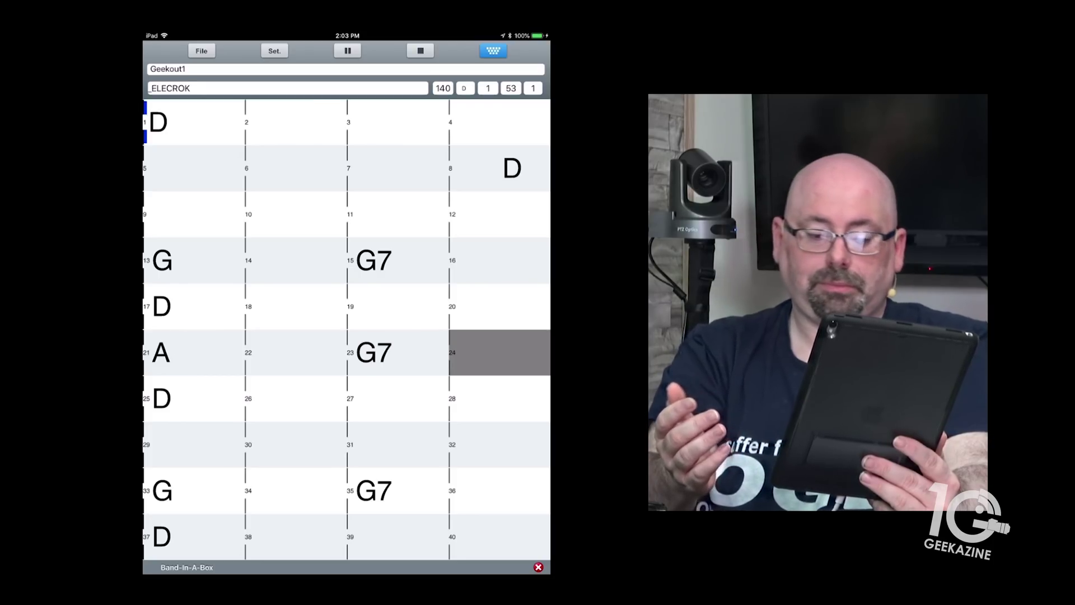
pyautogui.click(421, 51)
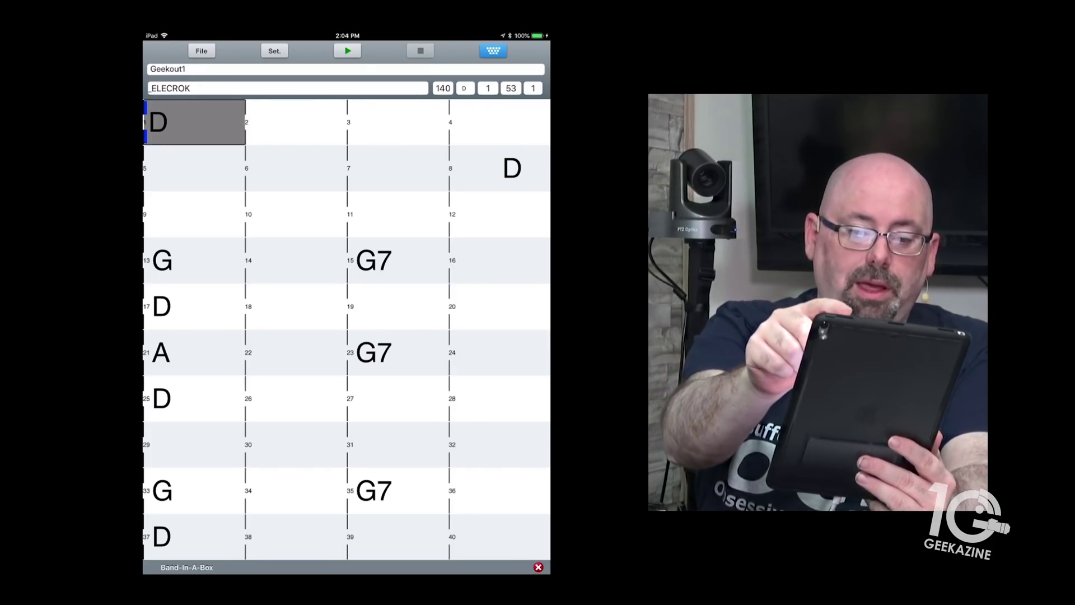